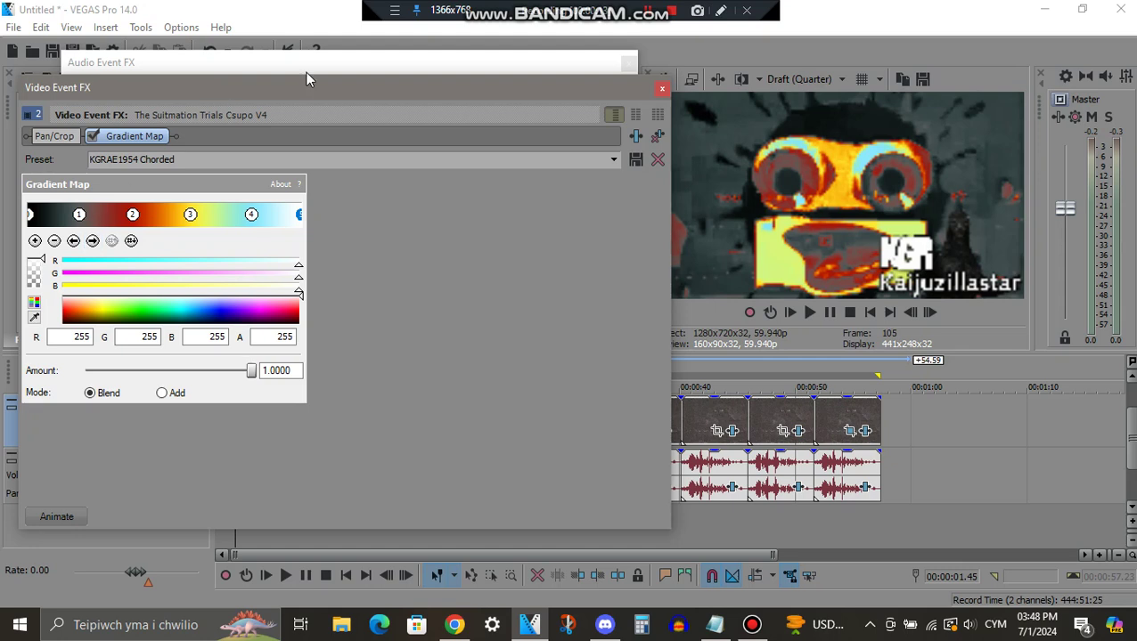
Step: Bring up the first clip's audio effects and examine the full IL Vocodex settings
{"action": "left_click", "coordinate": [314, 63]}
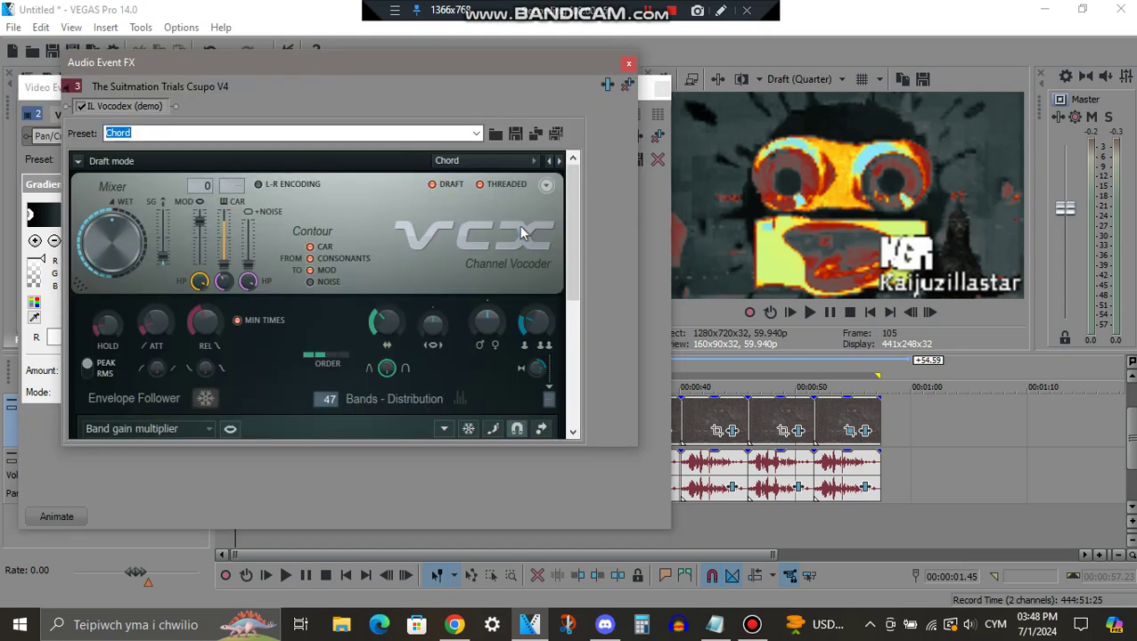
{"action": "left_click_drag", "start_coordinate": [573, 197], "coordinate": [571, 359]}
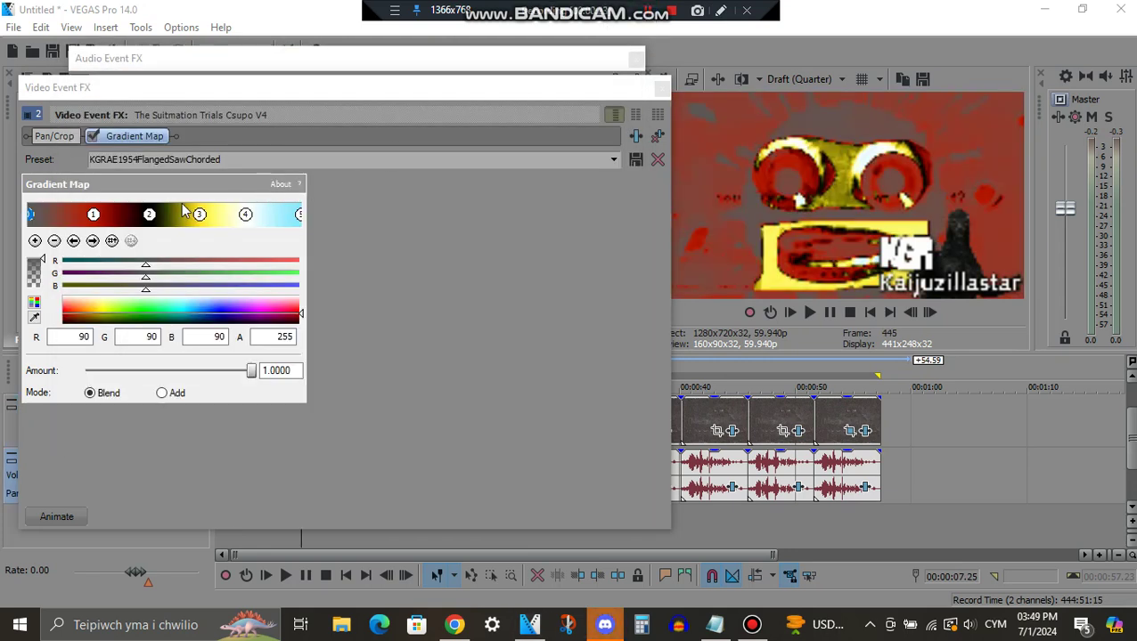
Step: Examine each Gradient Map control point's colour on the second clip, plus the full IL Vocodex settings of its audio
{"action": "left_click", "coordinate": [94, 242]}
{"action": "left_click", "coordinate": [93, 241]}
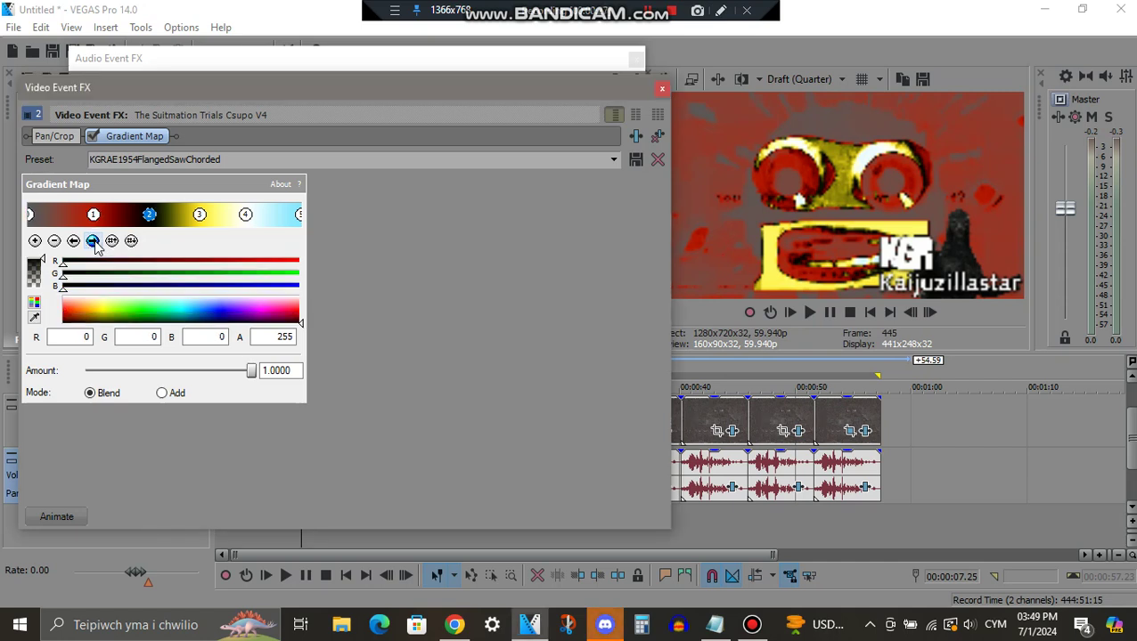
{"action": "left_click", "coordinate": [94, 241]}
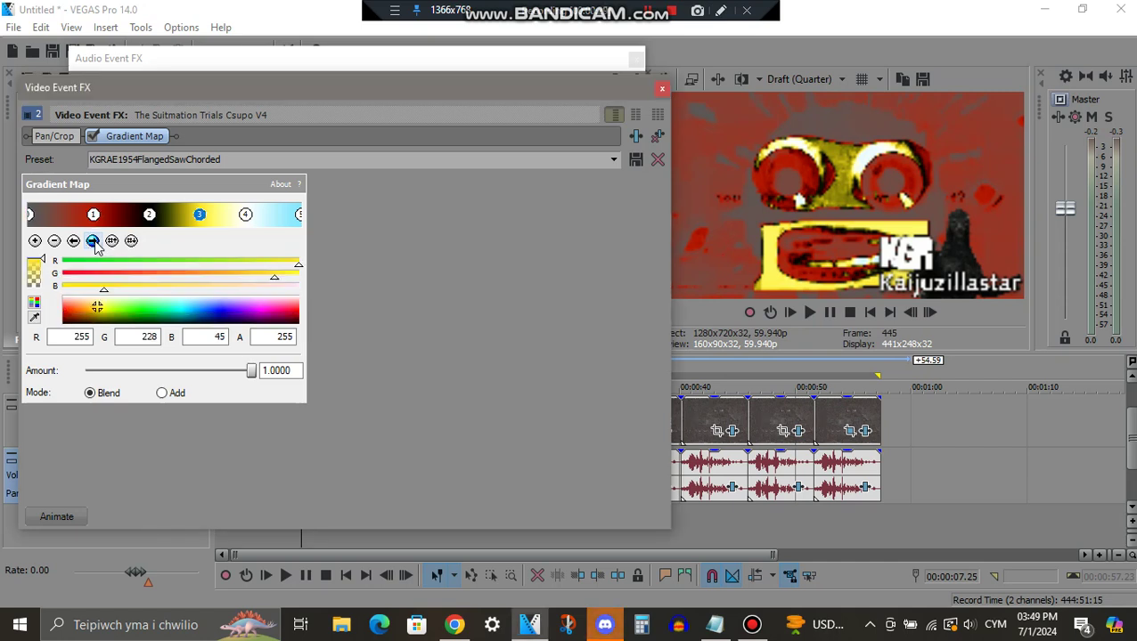
{"action": "left_click", "coordinate": [93, 242]}
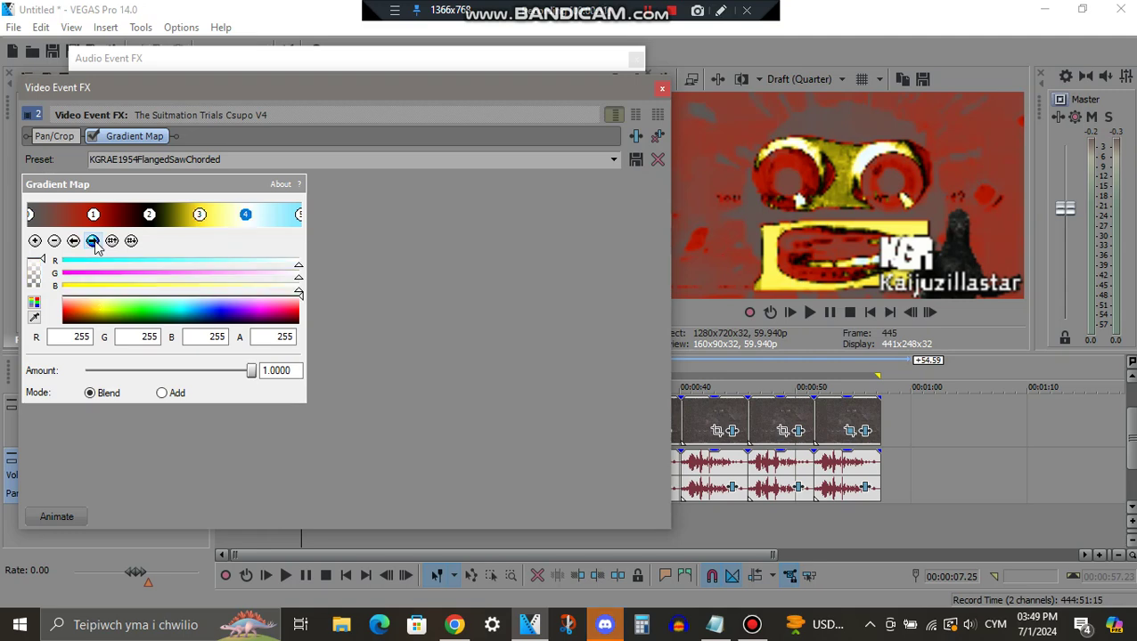
{"action": "left_click", "coordinate": [93, 242]}
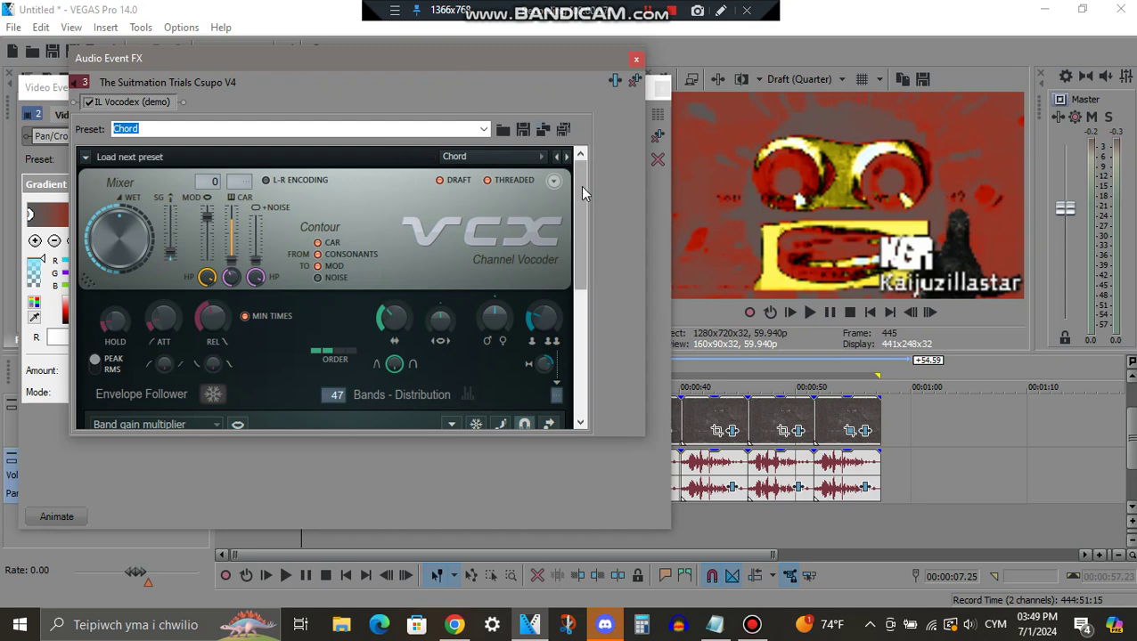
{"action": "left_click_drag", "start_coordinate": [580, 186], "coordinate": [575, 349]}
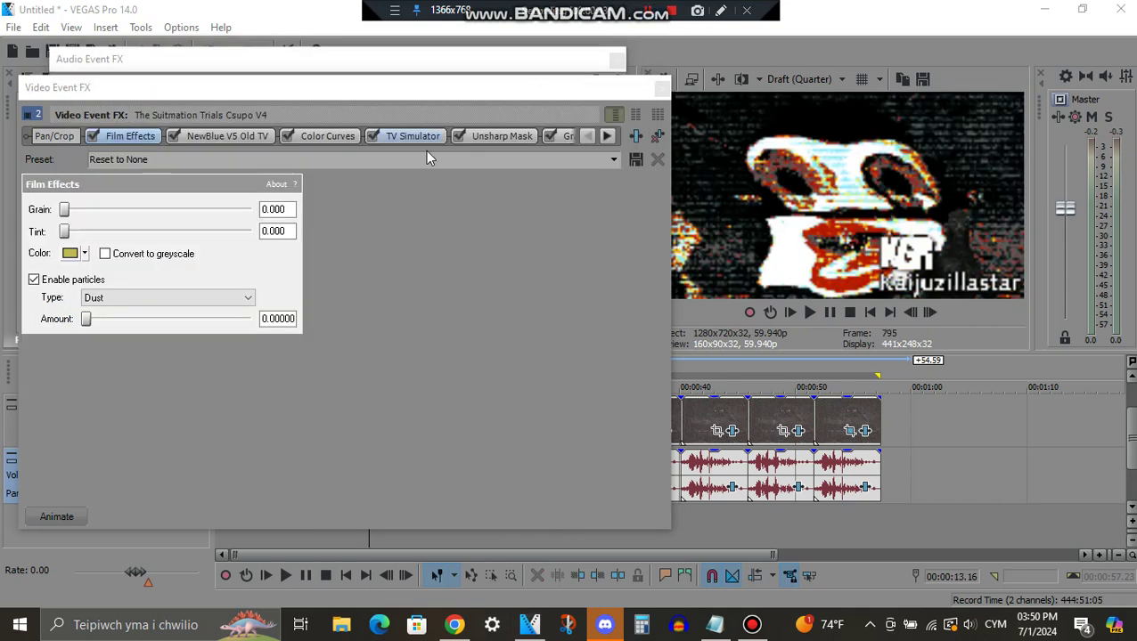
Step: Examine the third clip's Film Effects amount for the Jitter particle type and all its NewBlue V5 Old TV settings
{"action": "left_click", "coordinate": [240, 298]}
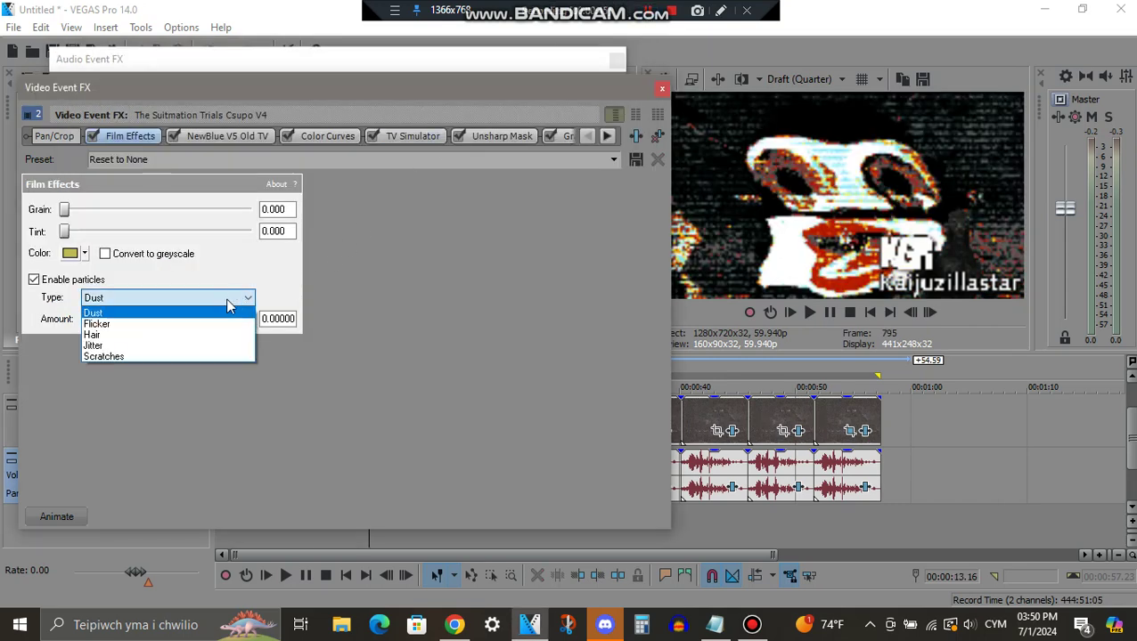
{"action": "left_click", "coordinate": [132, 347]}
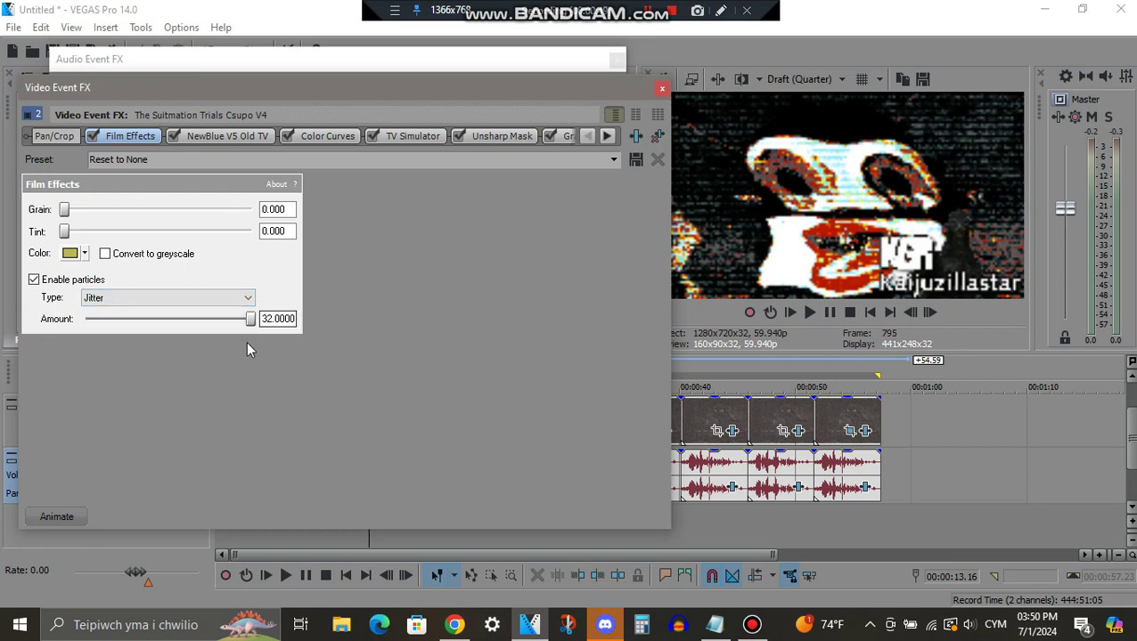
{"action": "left_click", "coordinate": [251, 137]}
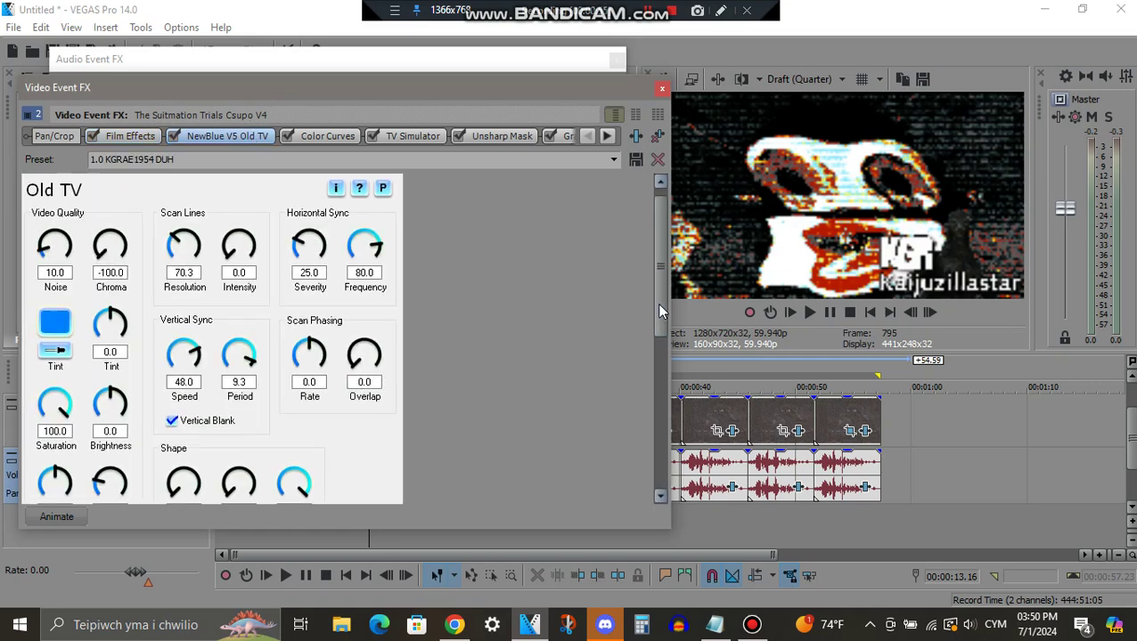
{"action": "left_click_drag", "start_coordinate": [657, 303], "coordinate": [648, 374]}
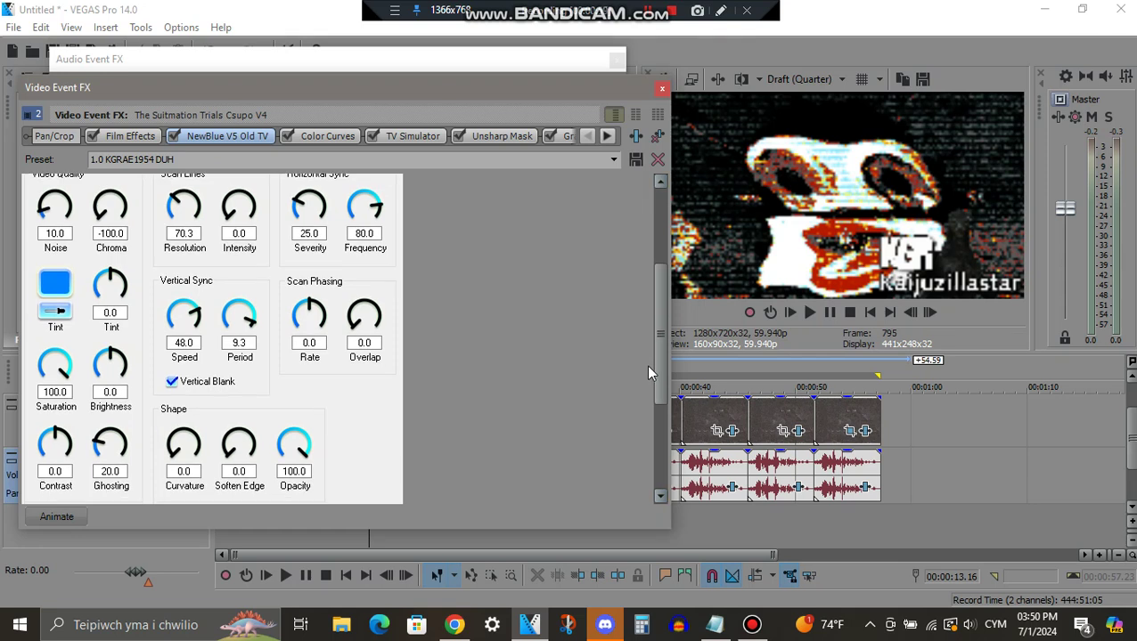
Step: Examine the Color Curves, TV Simulator and Unsharp Mask settings in the third clip's video effect chain
{"action": "left_click", "coordinate": [327, 136]}
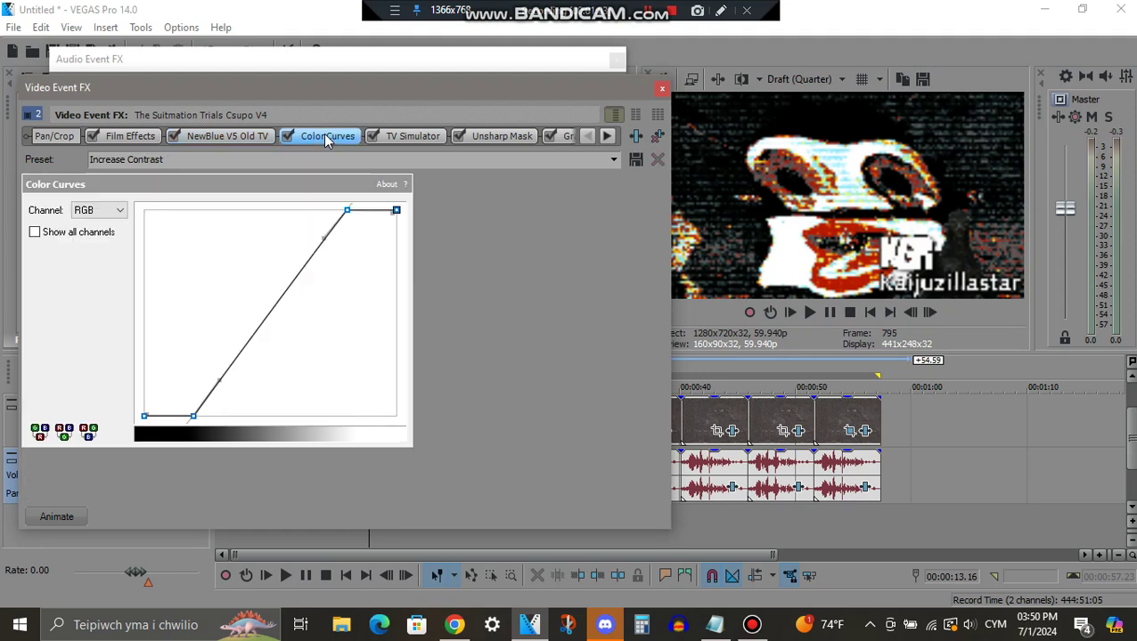
{"action": "left_click", "coordinate": [408, 143]}
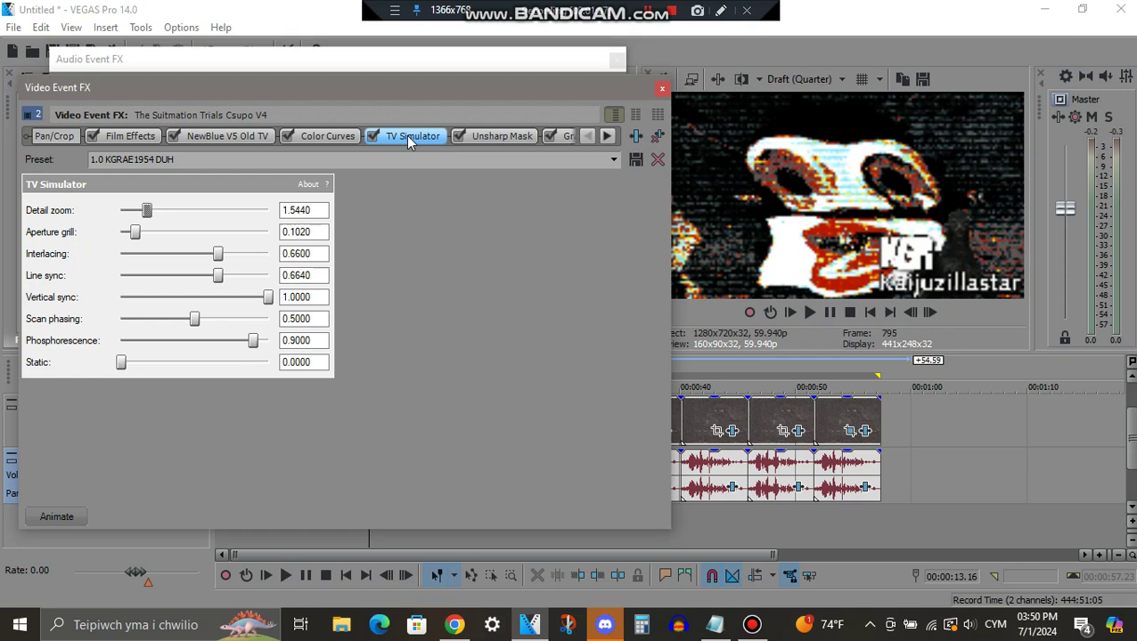
{"action": "left_click", "coordinate": [503, 137]}
Step: Examine the colour of every Gradient Map control point at the end of the third clip's video effect chain
{"action": "left_click", "coordinate": [607, 138]}
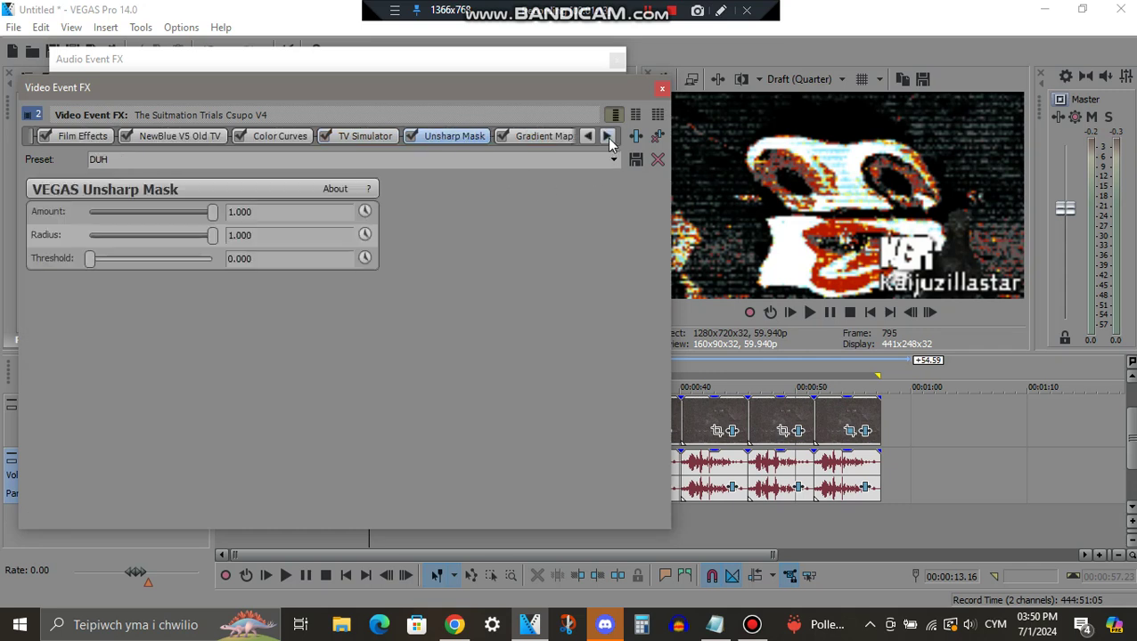
{"action": "left_click", "coordinate": [607, 138]}
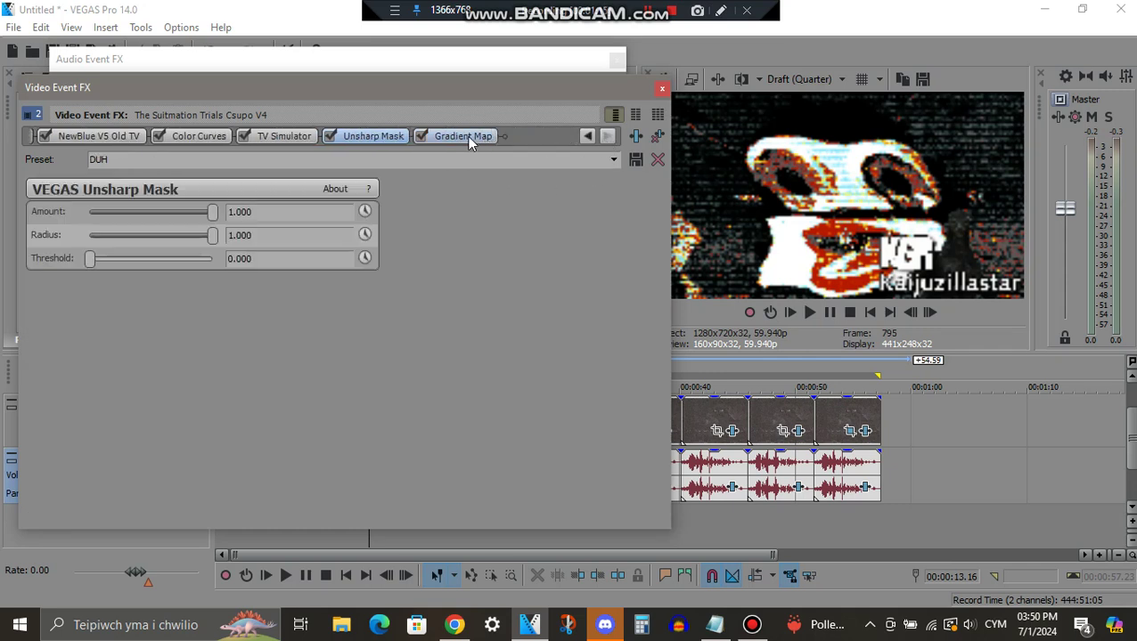
{"action": "left_click", "coordinate": [470, 138]}
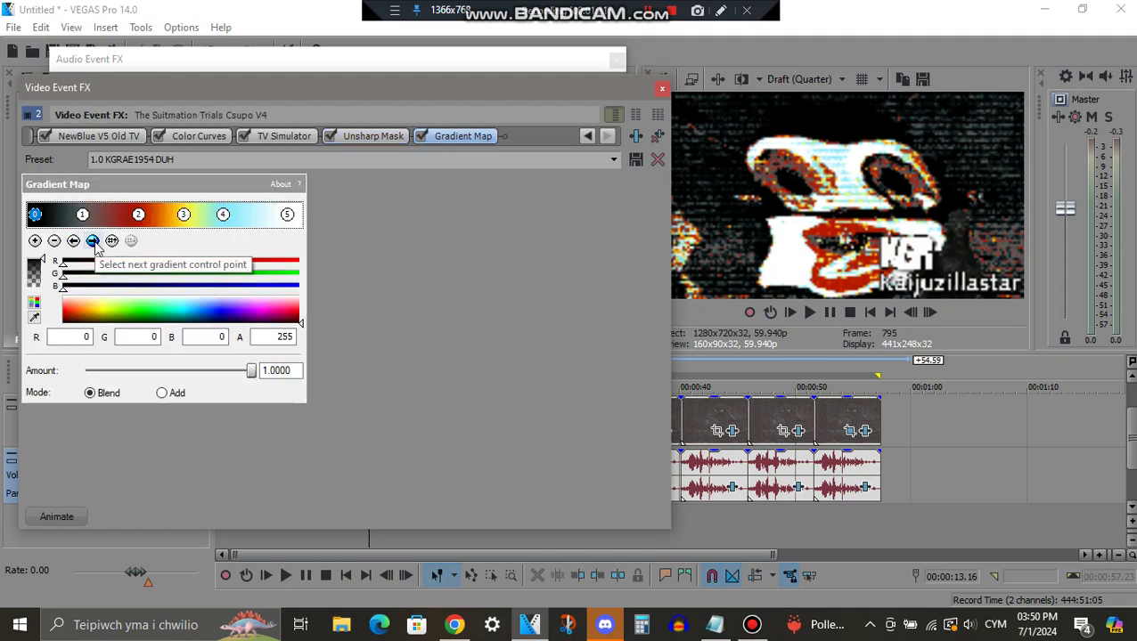
{"action": "left_click", "coordinate": [92, 241]}
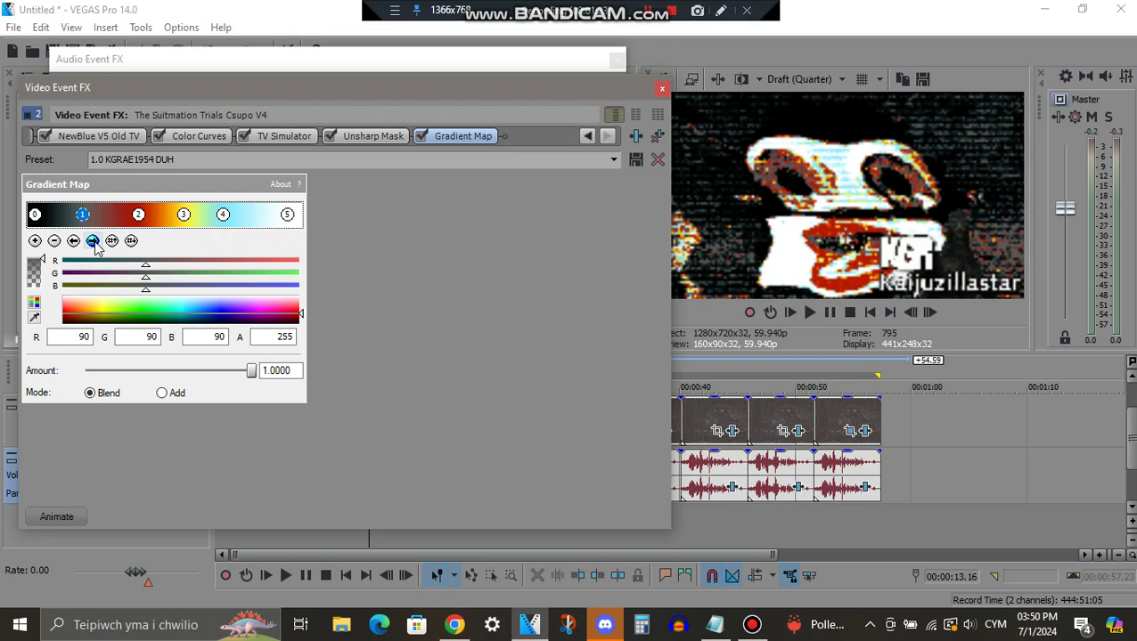
{"action": "left_click", "coordinate": [93, 241]}
{"action": "left_click", "coordinate": [93, 242]}
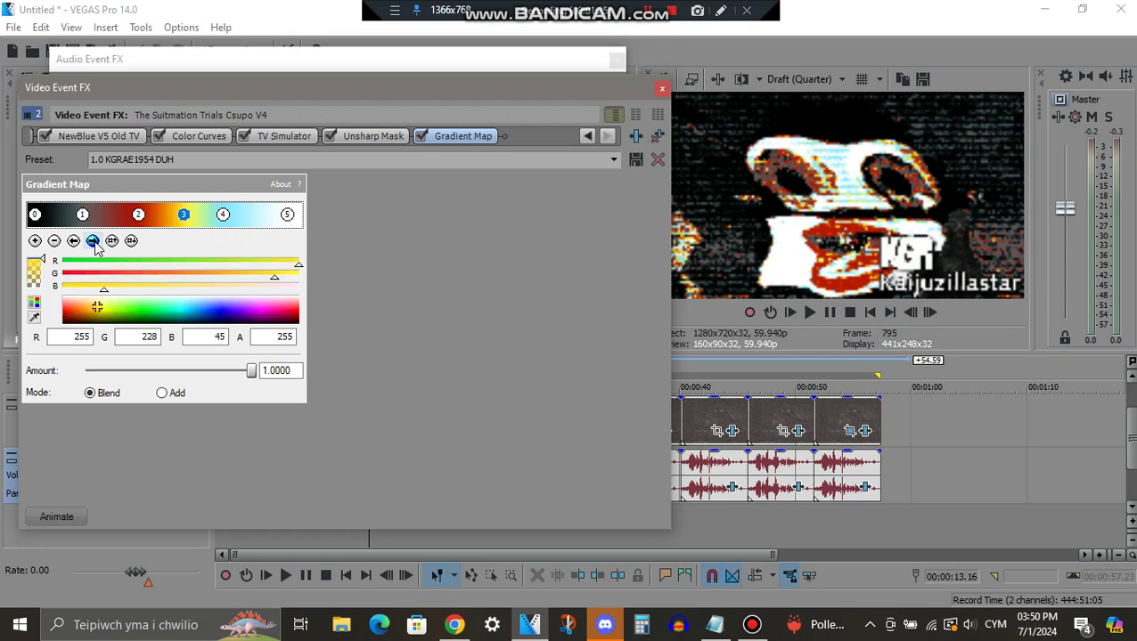
{"action": "left_click", "coordinate": [93, 242]}
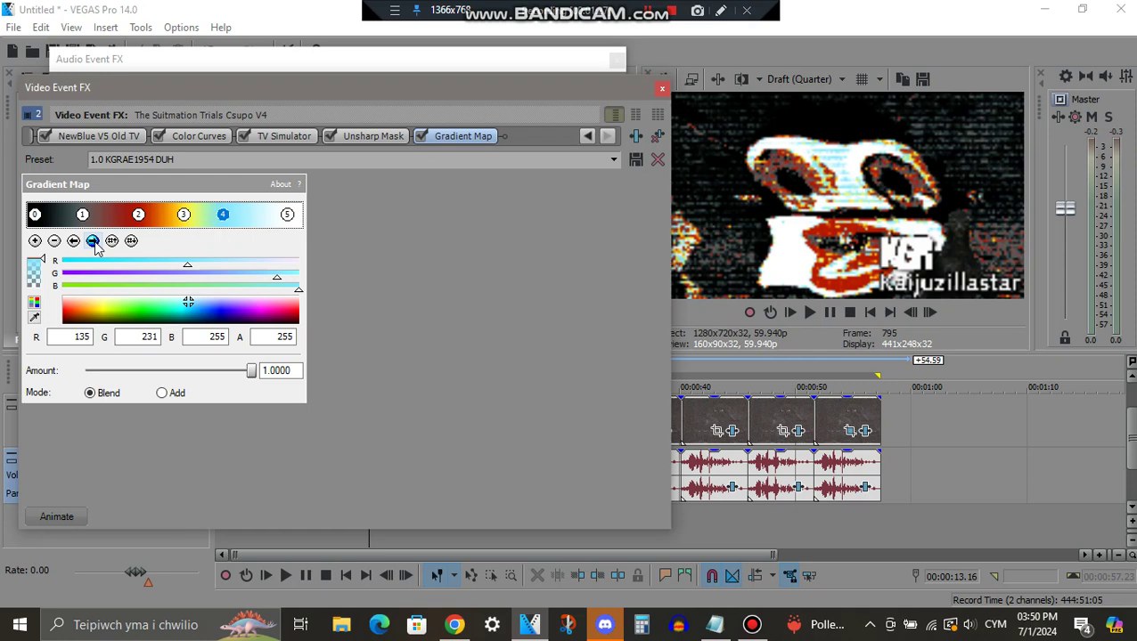
{"action": "left_click", "coordinate": [92, 241]}
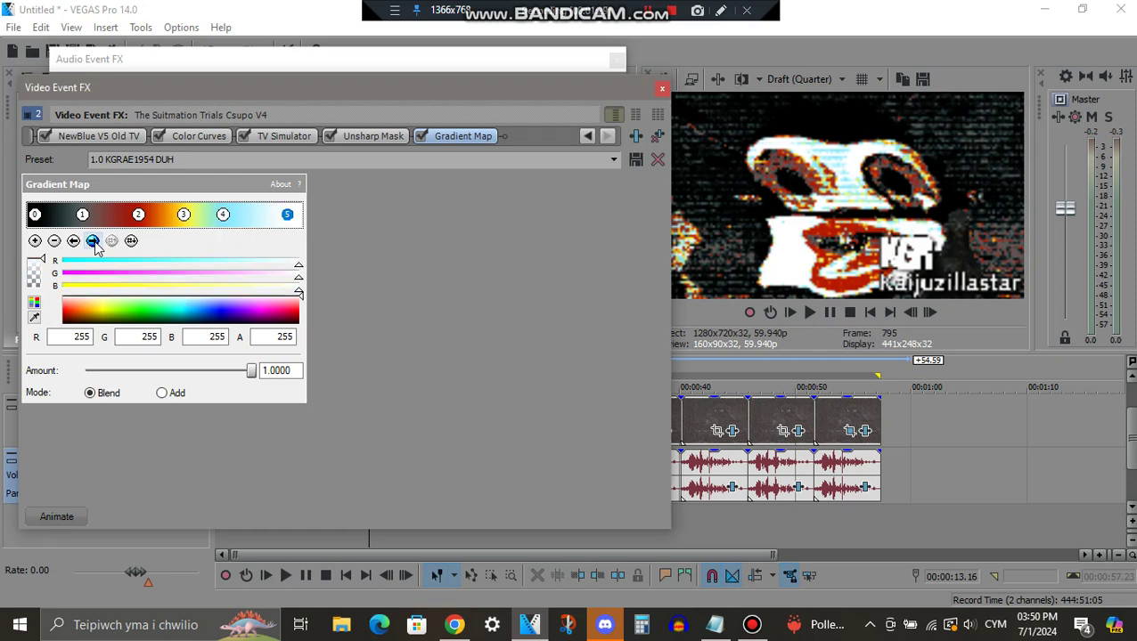
Step: Examine the third clip's audio effects from the first ExpressFX Chorus through Orange Vocoder, second Chorus and TAL Phaser to tb_grumblebum
{"action": "left_click", "coordinate": [519, 63]}
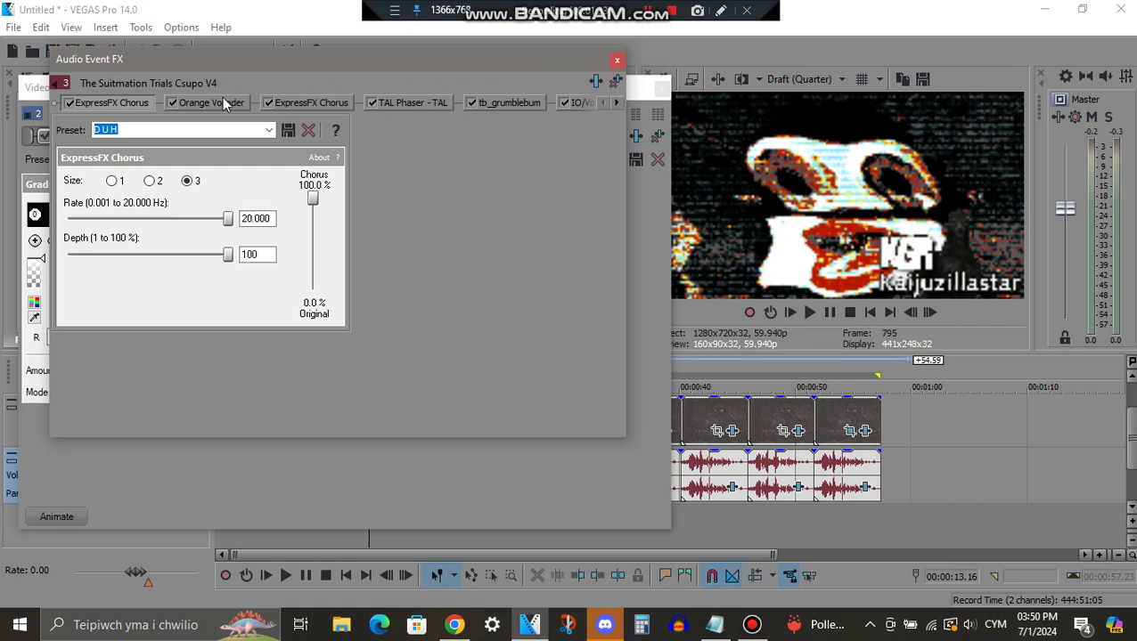
{"action": "left_click", "coordinate": [204, 103]}
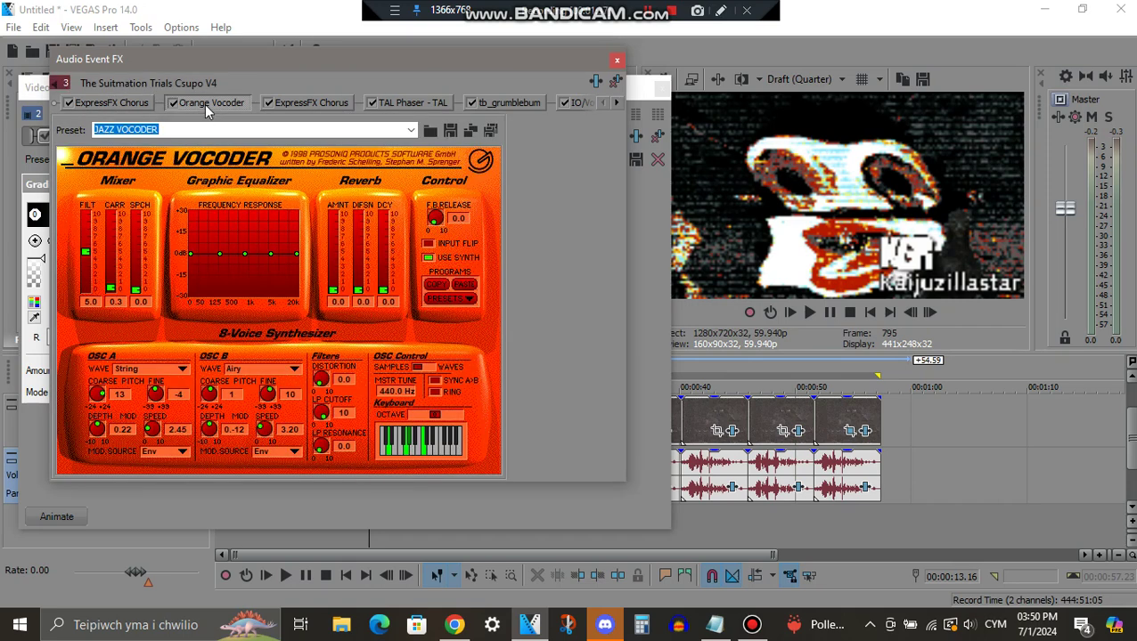
{"action": "left_click", "coordinate": [340, 104]}
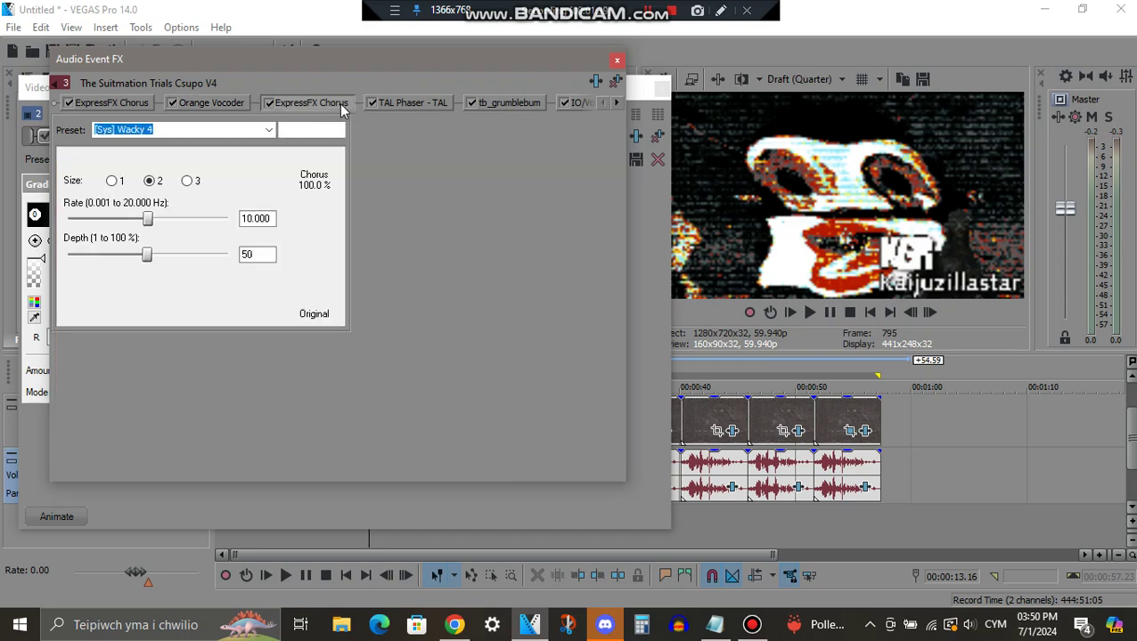
{"action": "left_click", "coordinate": [426, 102]}
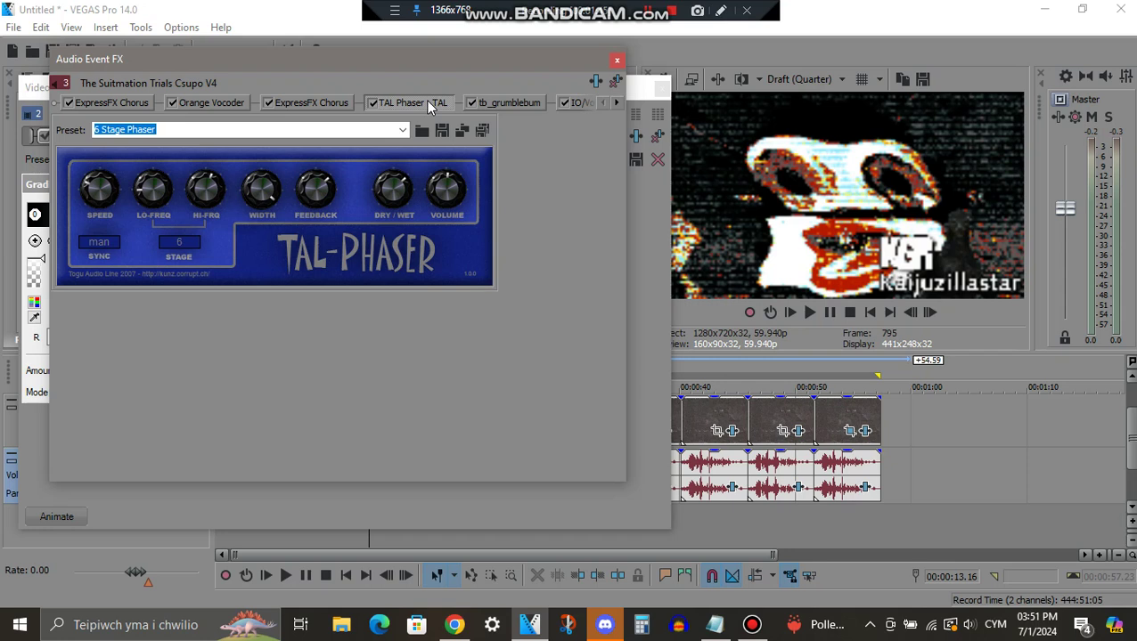
{"action": "left_click", "coordinate": [516, 101]}
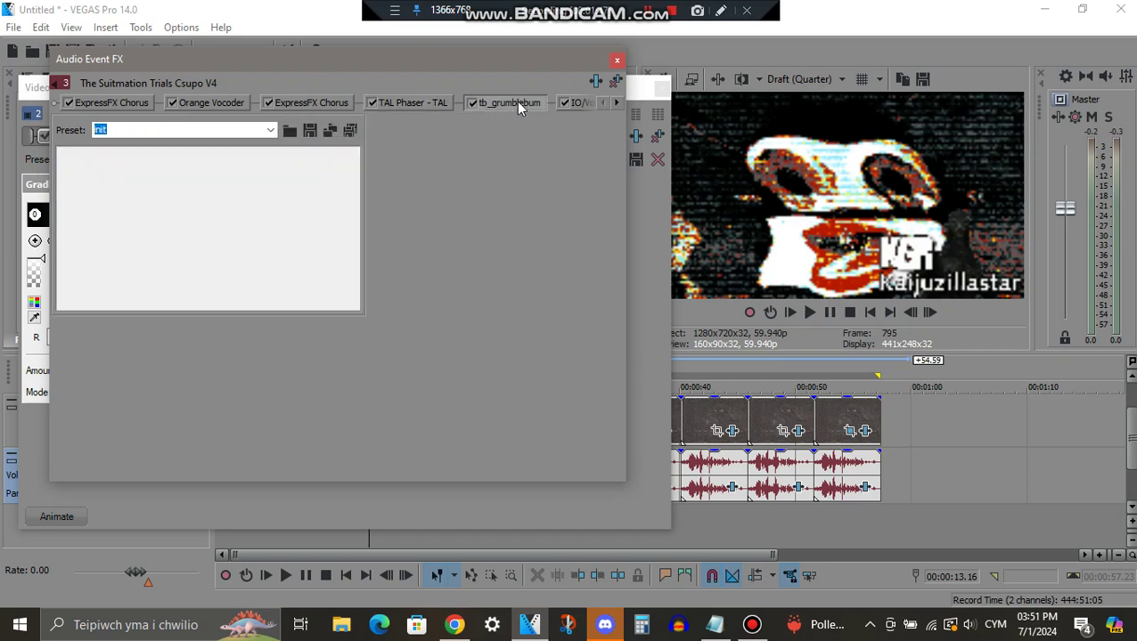
Step: Examine the IO/Volume and both IL Vocodex effects at the end of the third clip's audio effect chain
{"action": "left_click", "coordinate": [616, 103]}
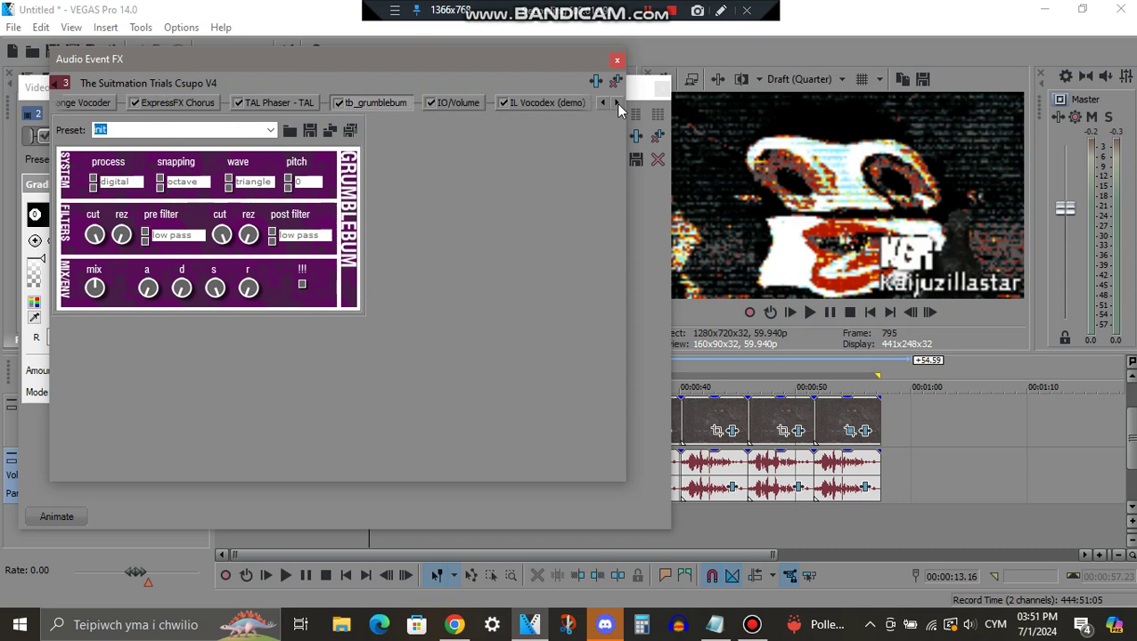
{"action": "left_click", "coordinate": [616, 103]}
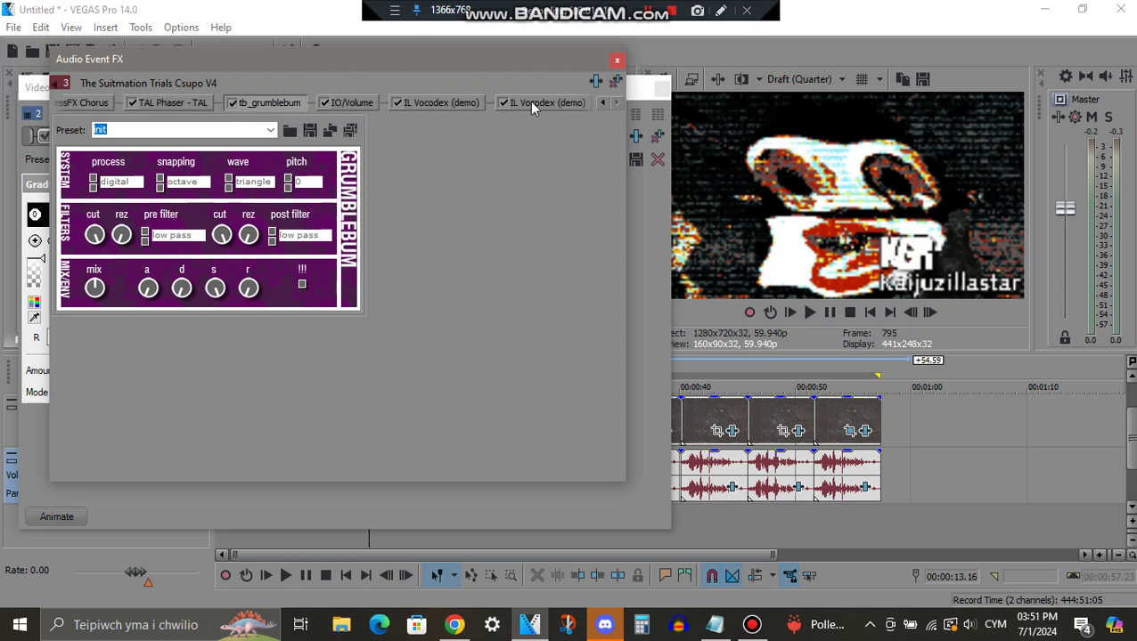
{"action": "left_click", "coordinate": [347, 101]}
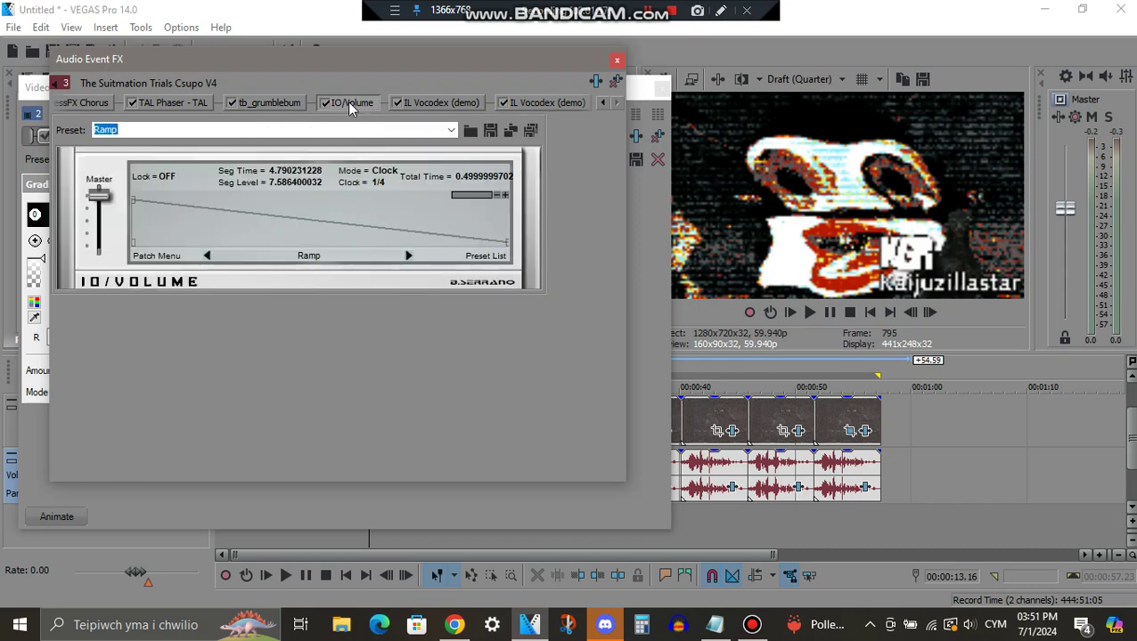
{"action": "left_click", "coordinate": [474, 102]}
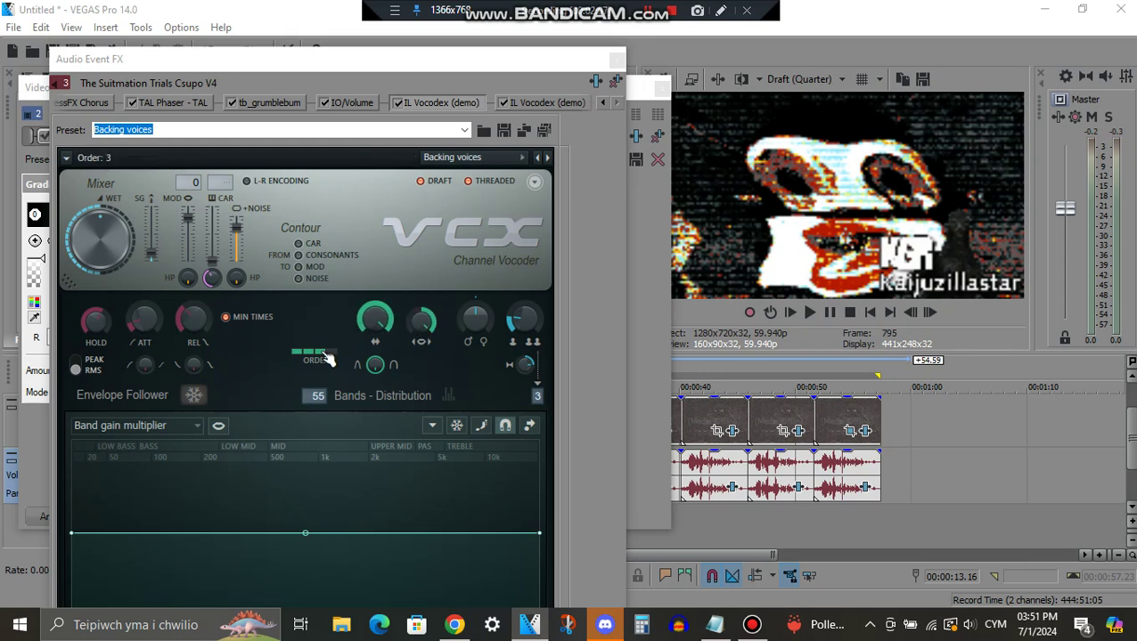
{"action": "left_click", "coordinate": [571, 106]}
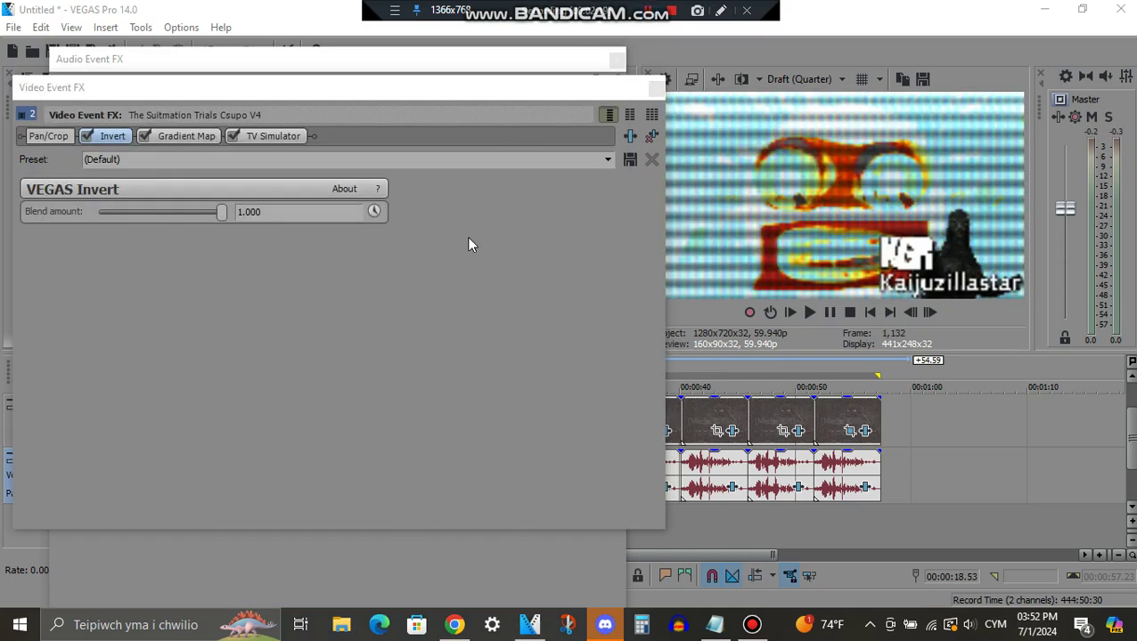
Step: Examine the fourth clip's Gradient Map control point colours and its TV Simulator settings
{"action": "left_click", "coordinate": [206, 138]}
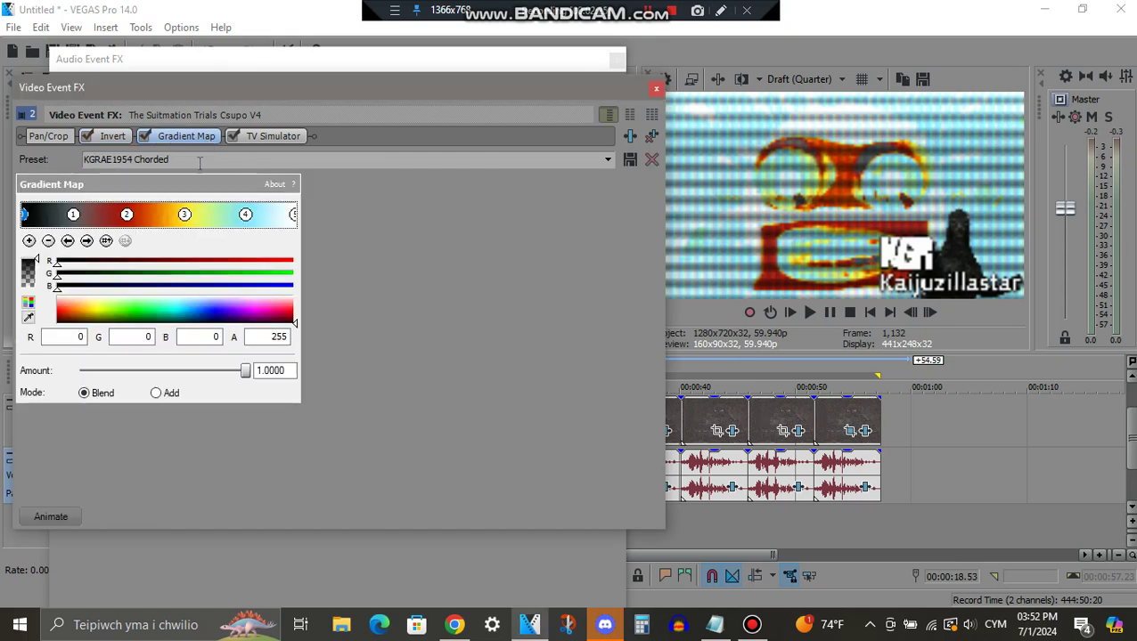
{"action": "left_click", "coordinate": [88, 242]}
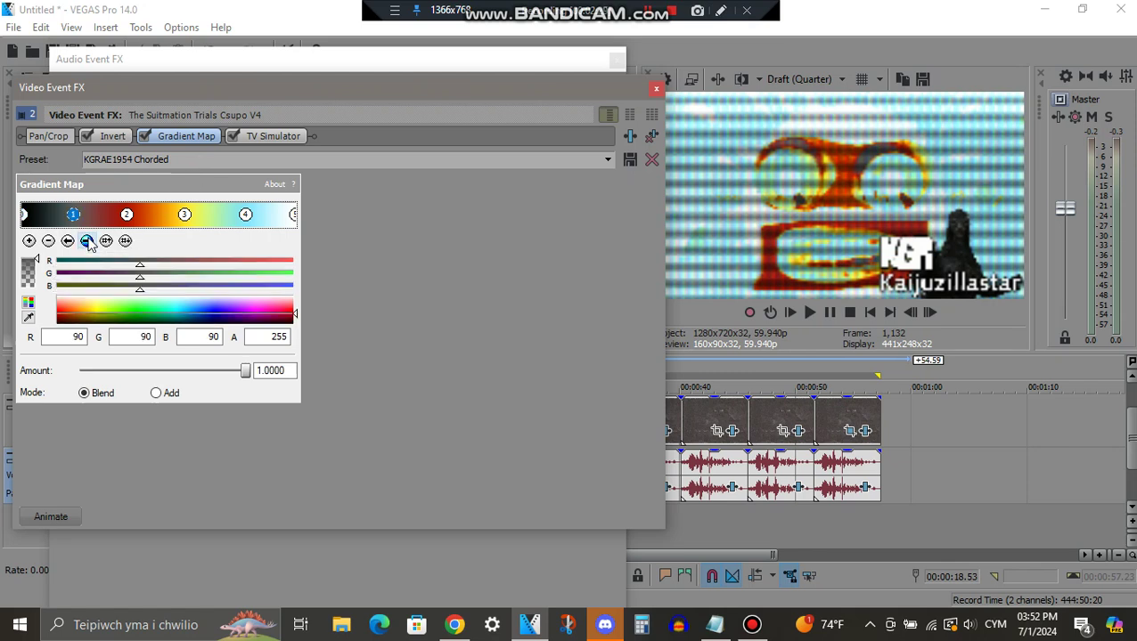
{"action": "left_click", "coordinate": [87, 242]}
{"action": "left_click", "coordinate": [88, 242]}
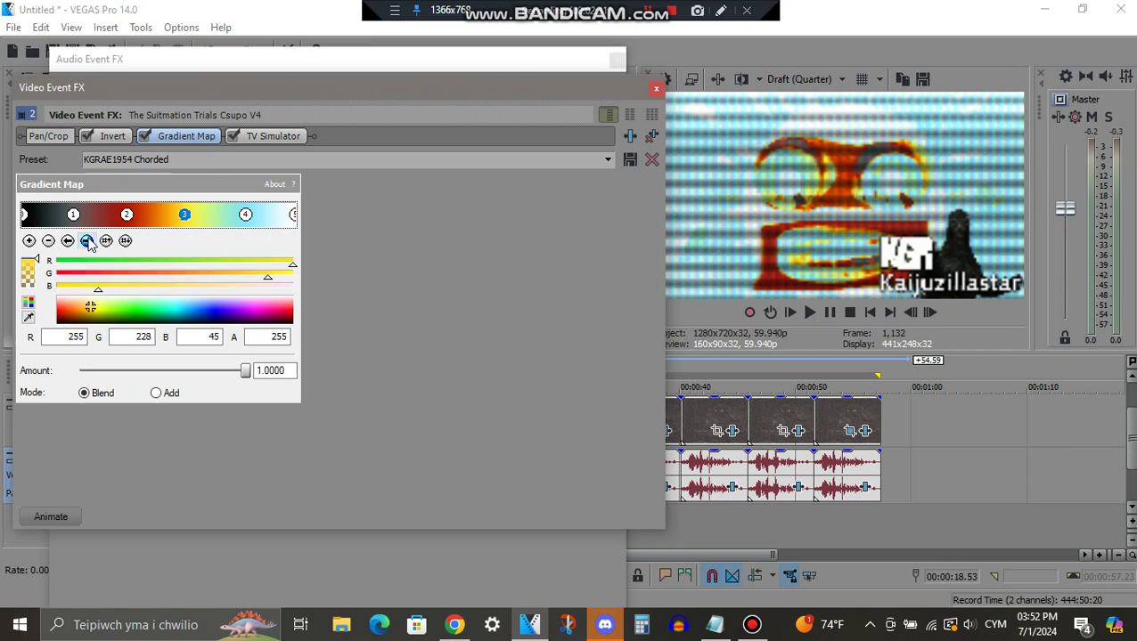
{"action": "left_click", "coordinate": [88, 241]}
{"action": "left_click", "coordinate": [88, 241]}
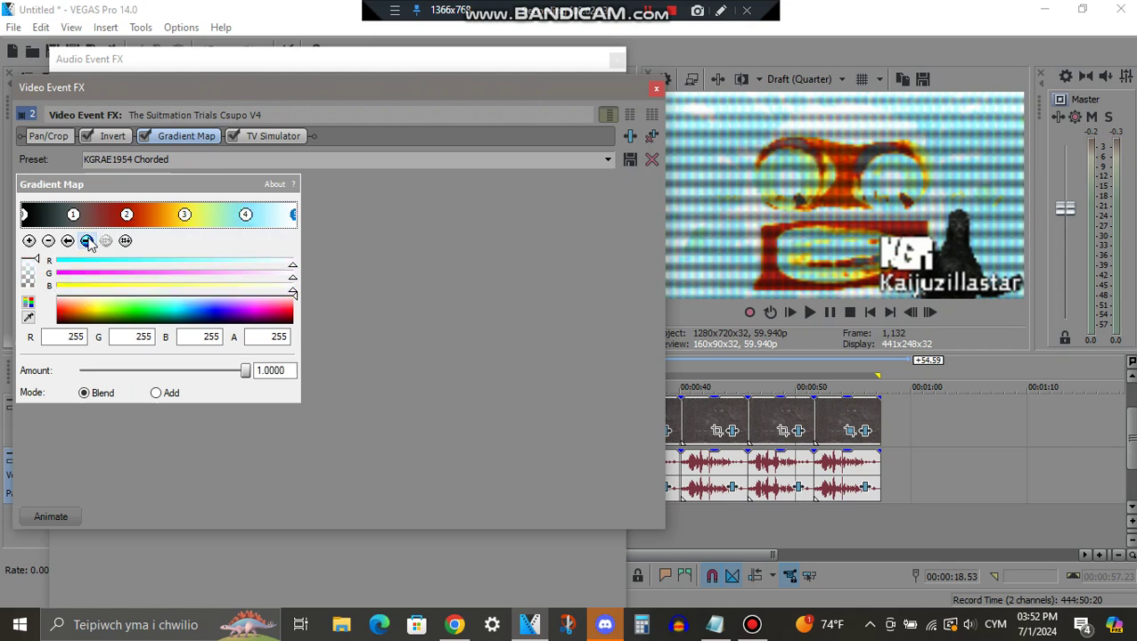
{"action": "left_click", "coordinate": [294, 140]}
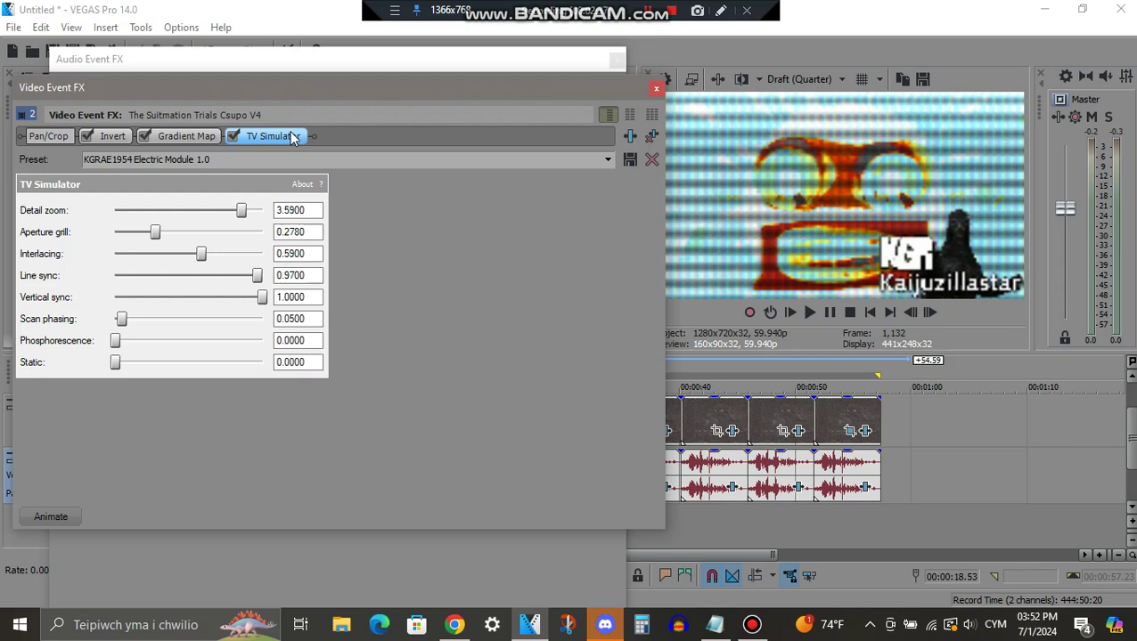
Step: Examine the fourth clip's audio effects: ExpressFX Delay, ExpressFX Reverb and ExpressFX Amplitude Modulation
{"action": "left_click", "coordinate": [434, 61]}
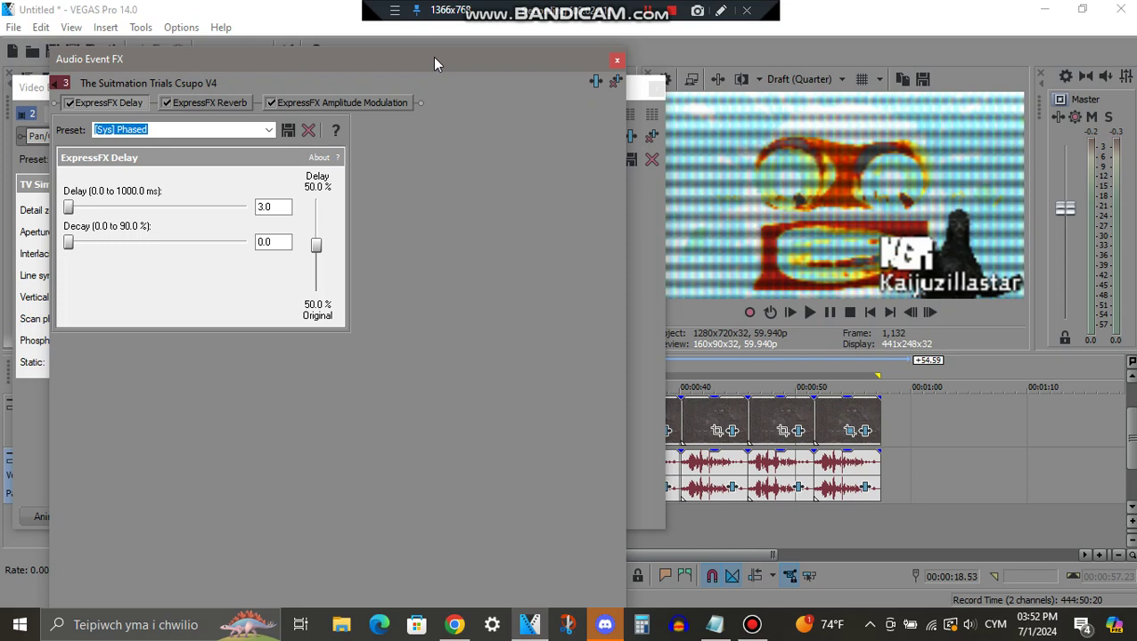
{"action": "left_click", "coordinate": [221, 102]}
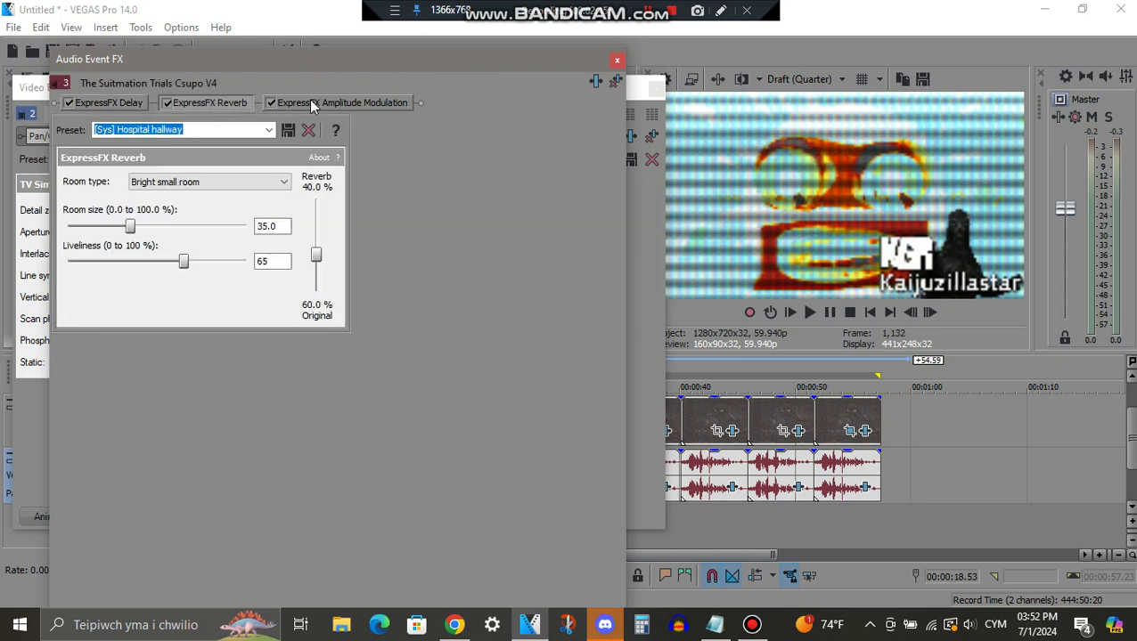
{"action": "left_click", "coordinate": [335, 104]}
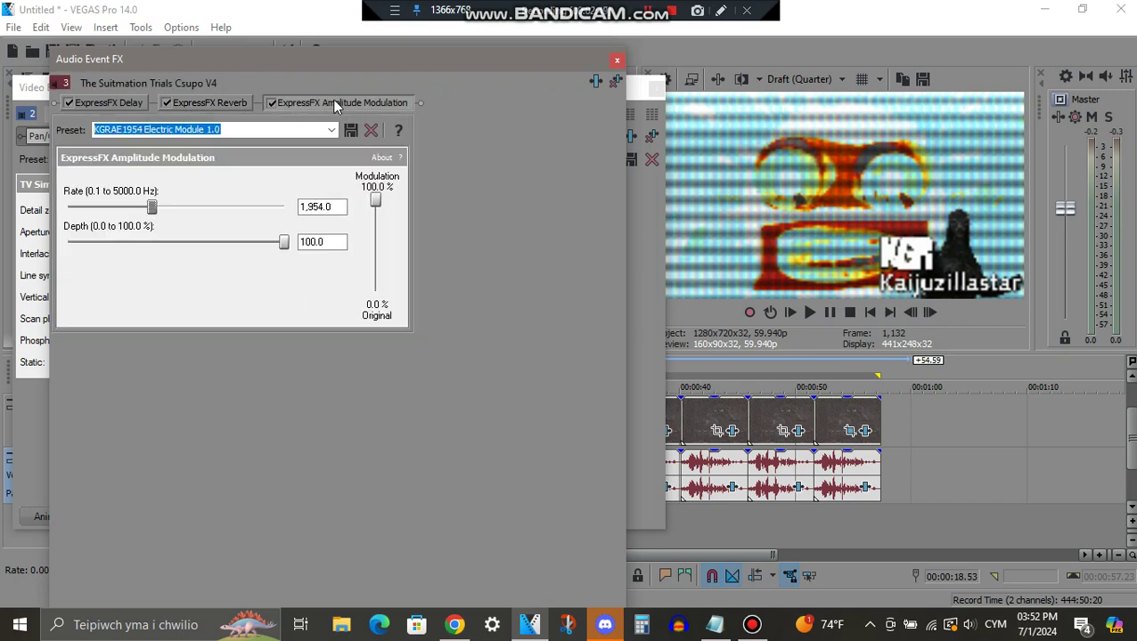
{"action": "left_click", "coordinate": [641, 28]}
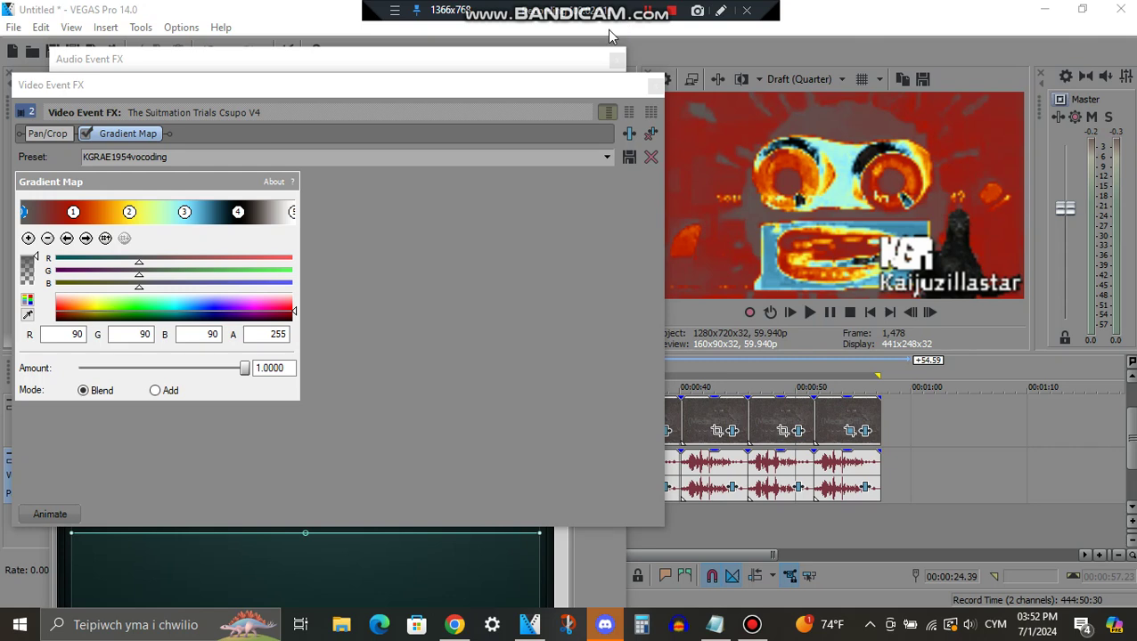
Step: Examine the fifth clip's Gradient Map control point colours and its IL Vocodex audio effect settings
{"action": "left_click", "coordinate": [87, 241]}
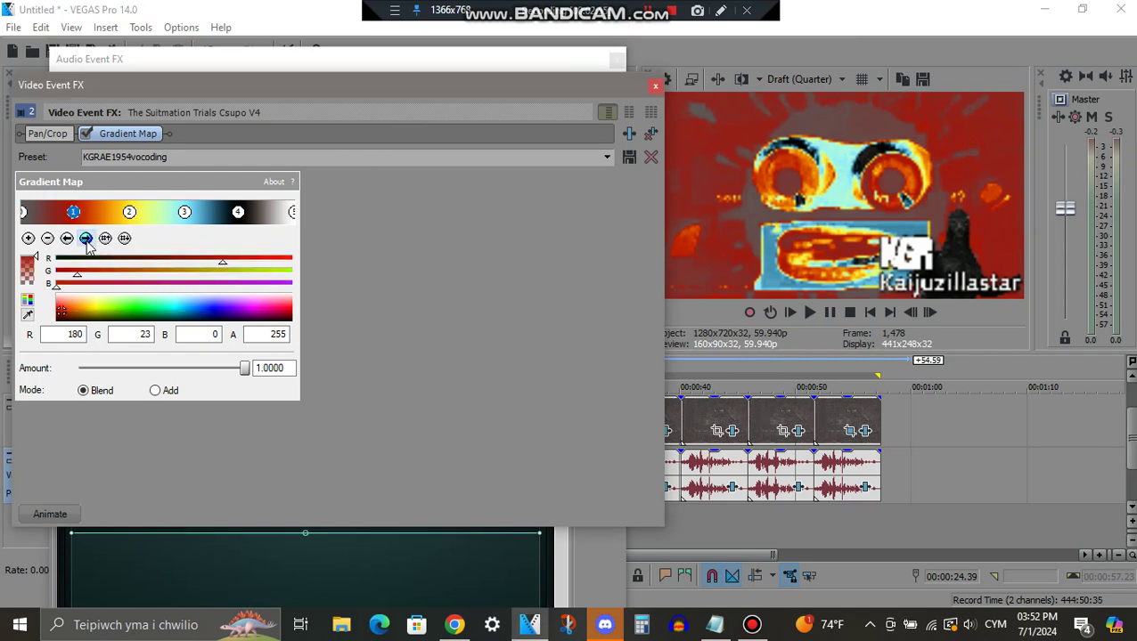
{"action": "left_click", "coordinate": [86, 241]}
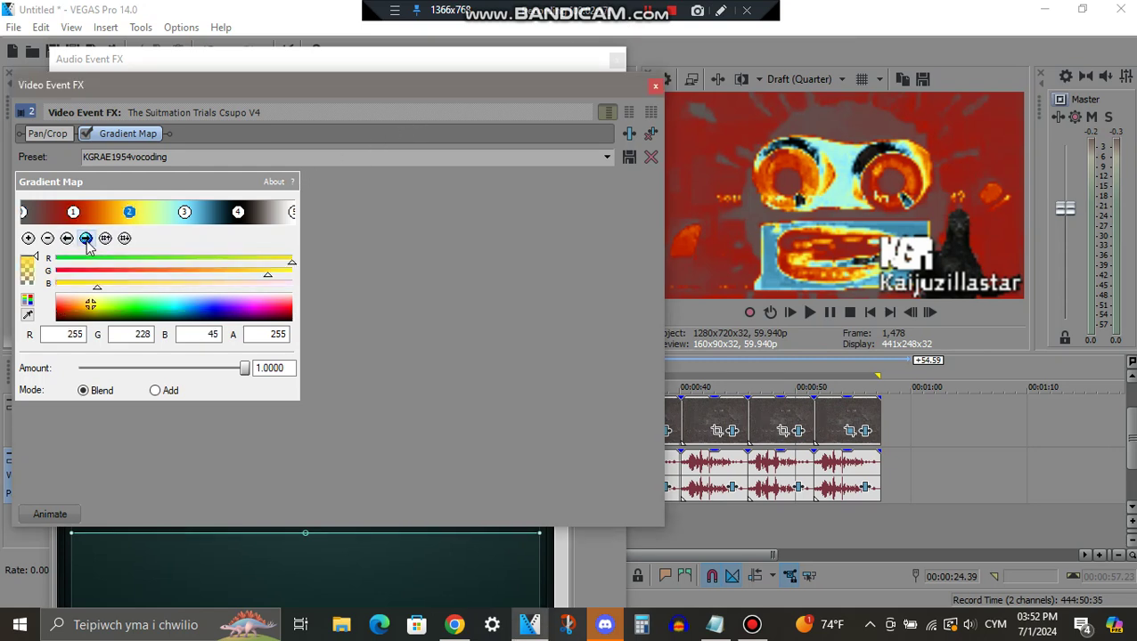
{"action": "left_click", "coordinate": [86, 240]}
{"action": "left_click", "coordinate": [86, 241]}
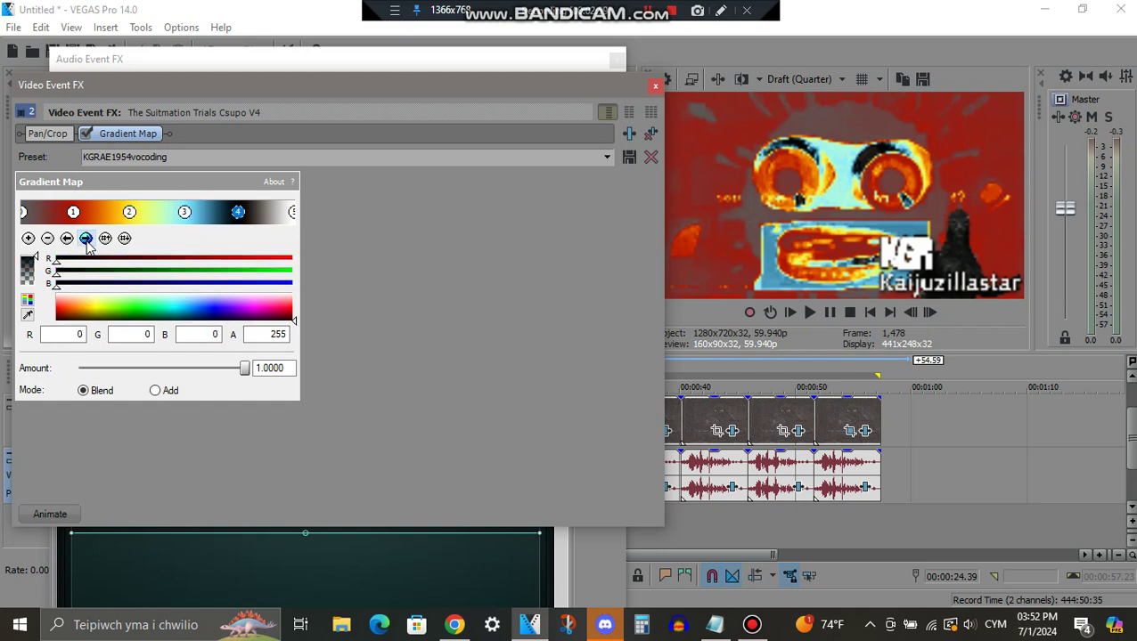
{"action": "left_click", "coordinate": [86, 241]}
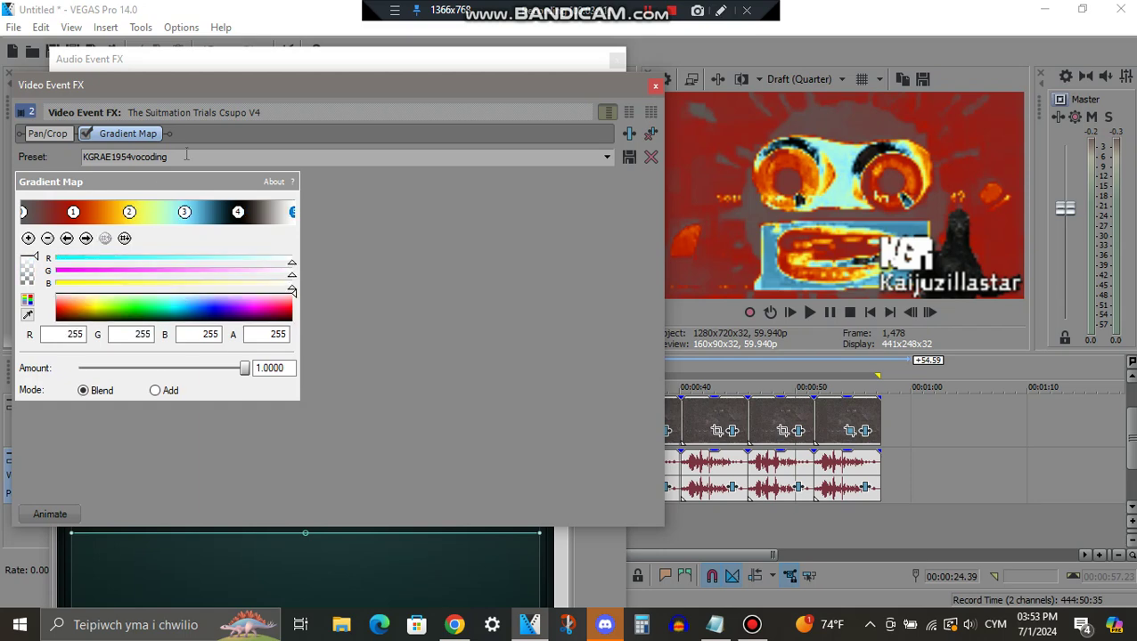
{"action": "left_click", "coordinate": [352, 65]}
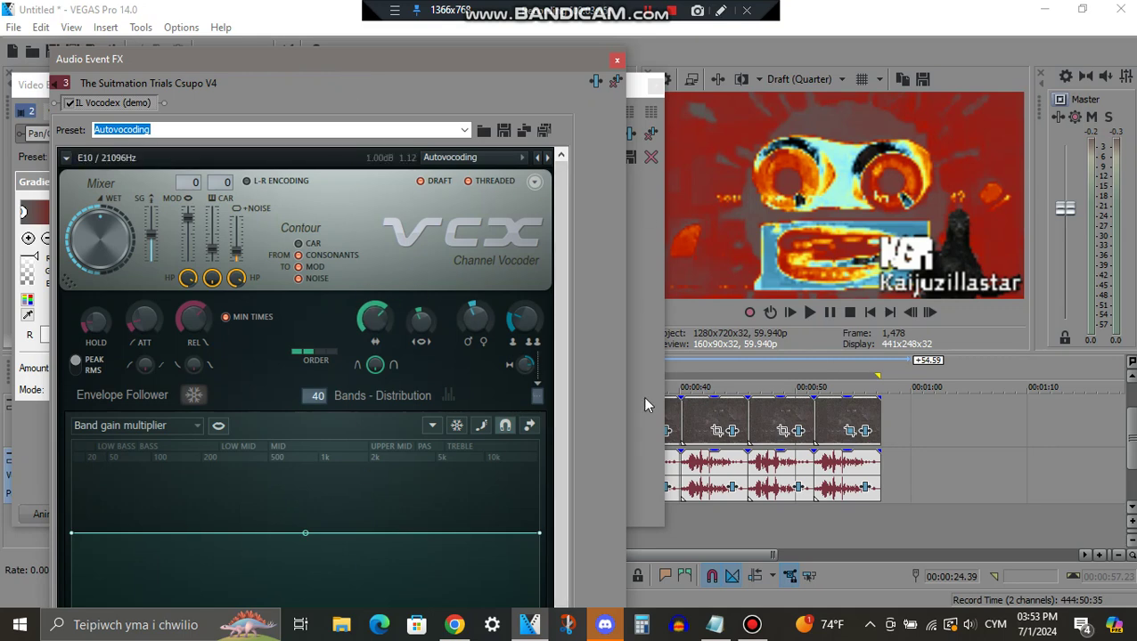
{"action": "left_click", "coordinate": [637, 89]}
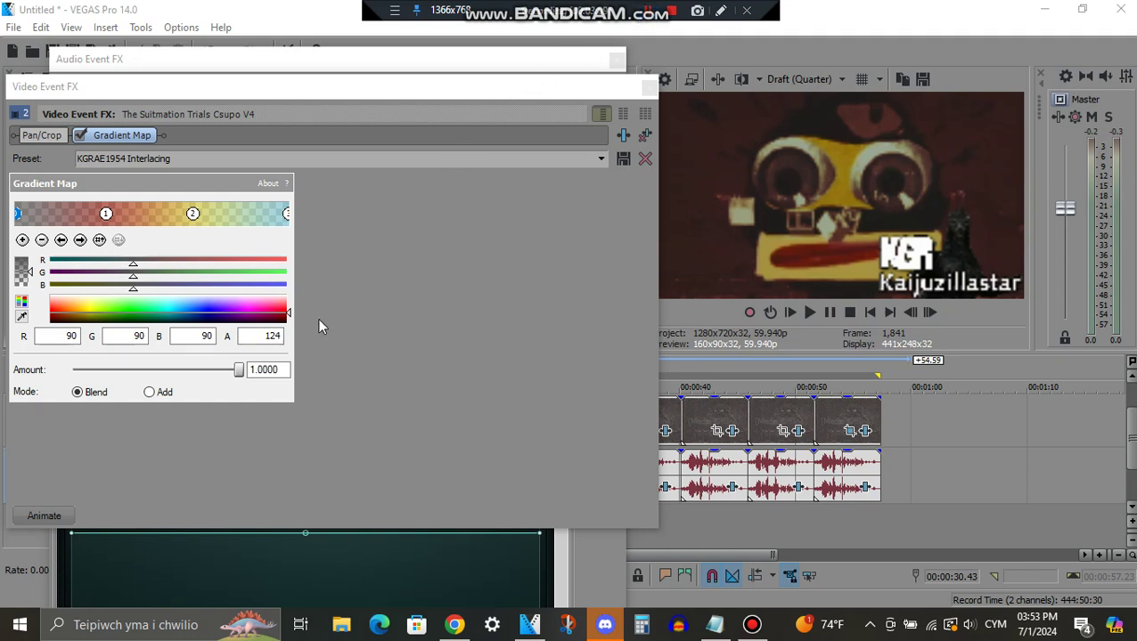
Step: Examine the sixth clip's Gradient Map control point colours and its IL Vocodex audio effect settings
{"action": "left_click", "coordinate": [86, 249]}
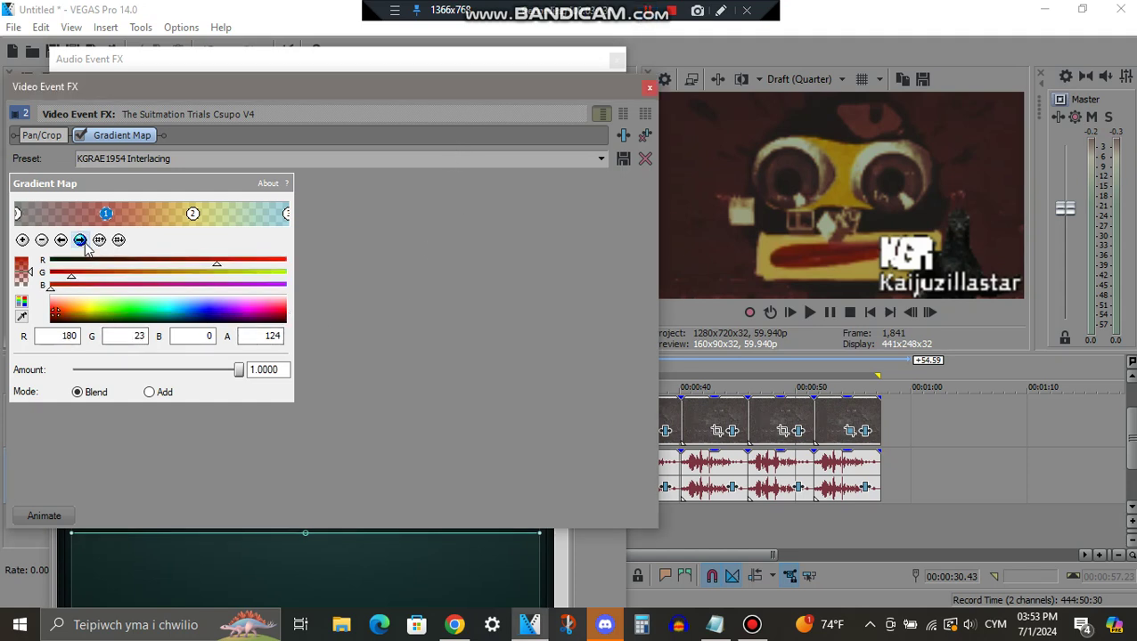
{"action": "left_click", "coordinate": [80, 241]}
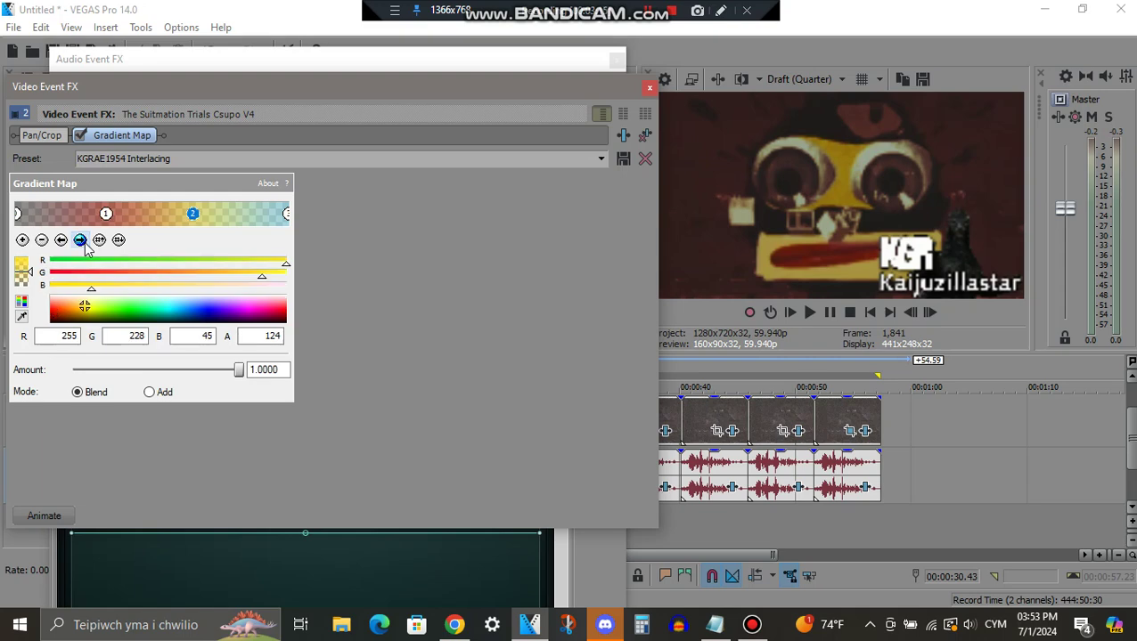
{"action": "left_click", "coordinate": [80, 240]}
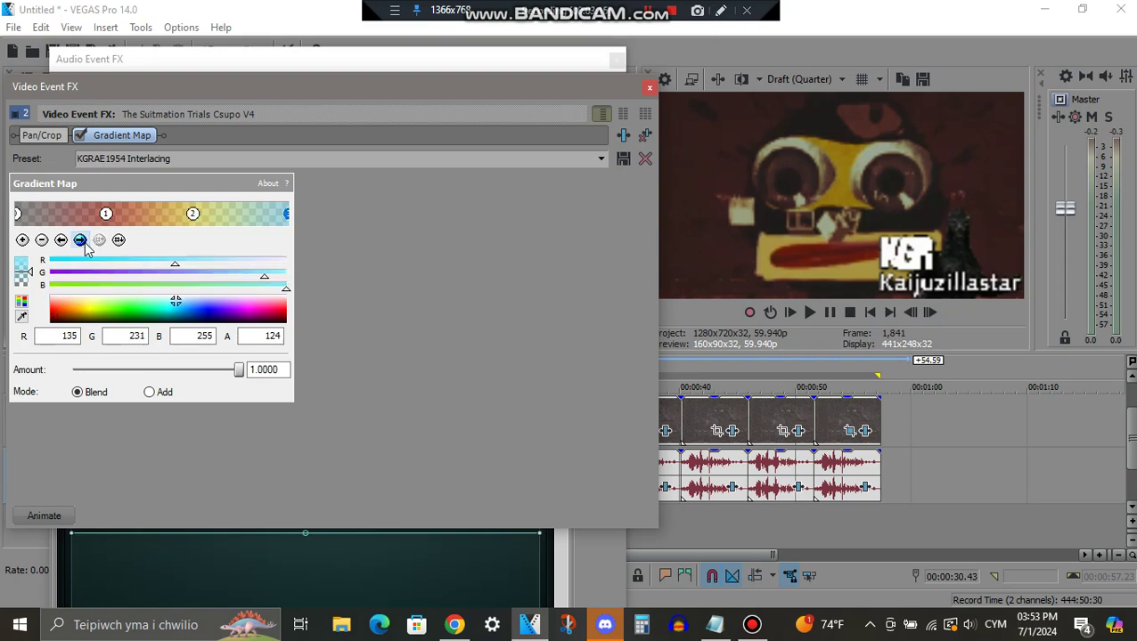
{"action": "left_click", "coordinate": [428, 62]}
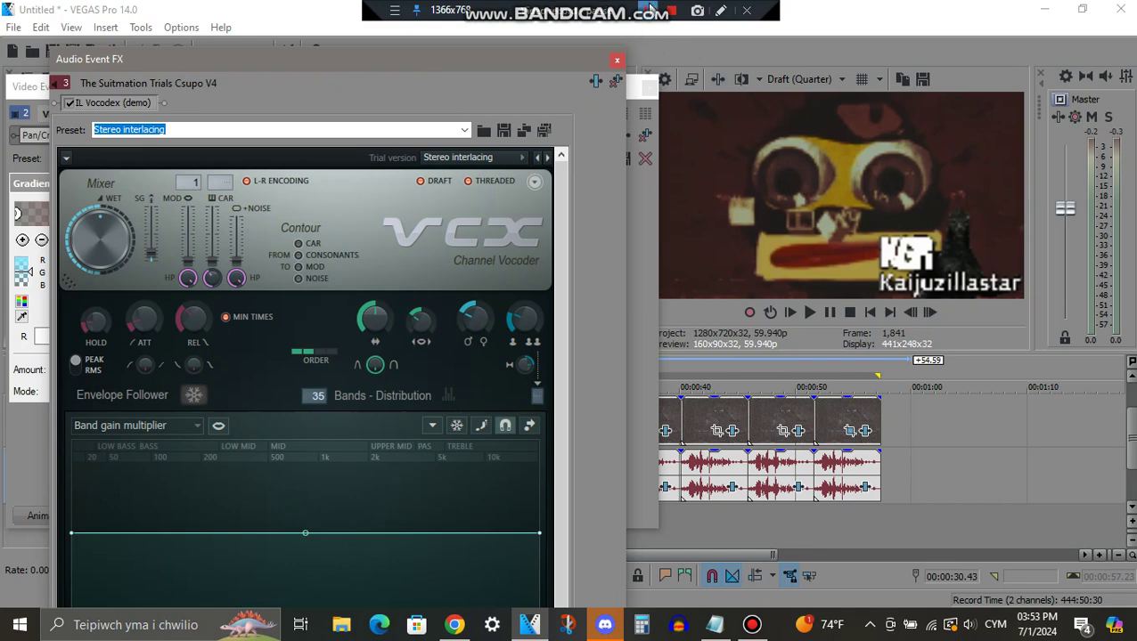
{"action": "left_click", "coordinate": [638, 88]}
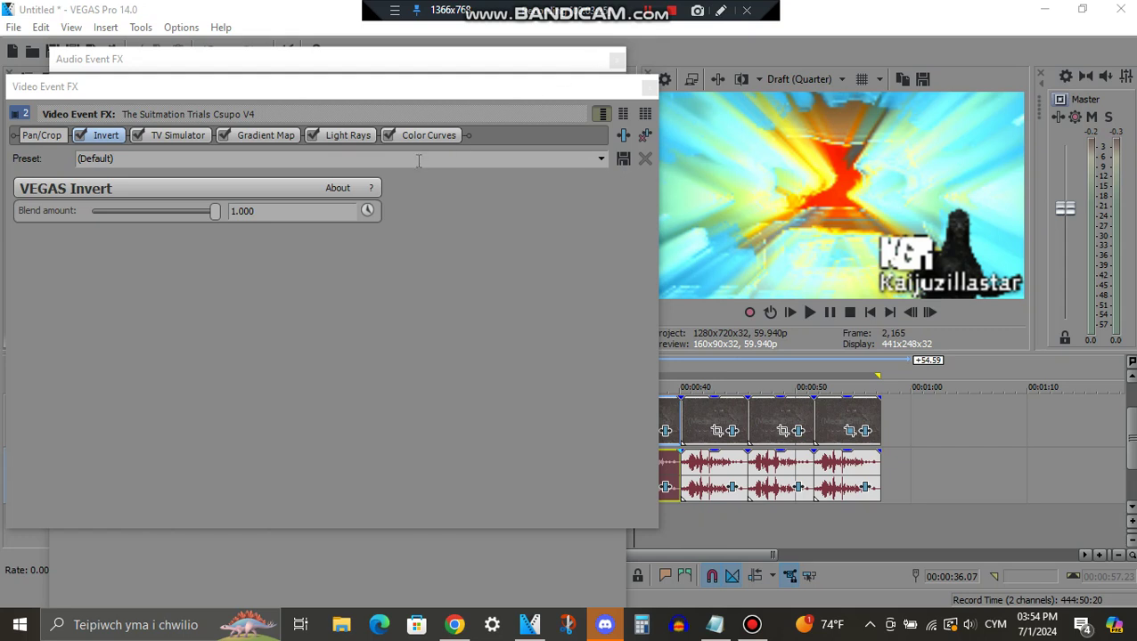
Step: Examine the seventh clip's video effects from TV Simulator through every Gradient Map control point to Light Rays and Color Curves
{"action": "left_click", "coordinate": [172, 135]}
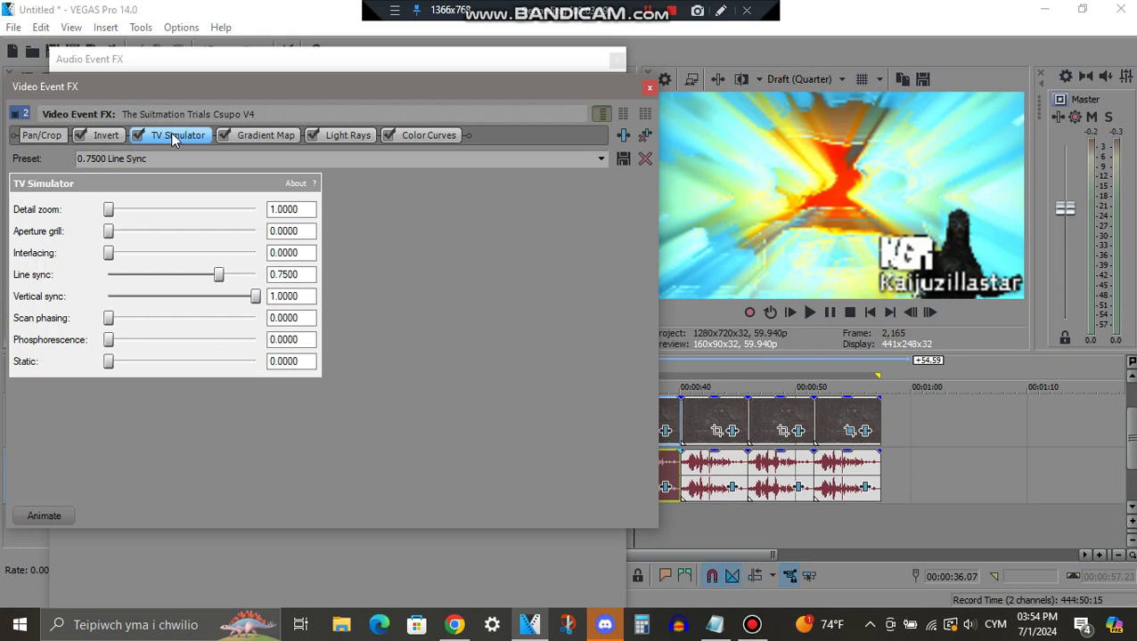
{"action": "left_click", "coordinate": [283, 138]}
{"action": "left_click", "coordinate": [283, 140]}
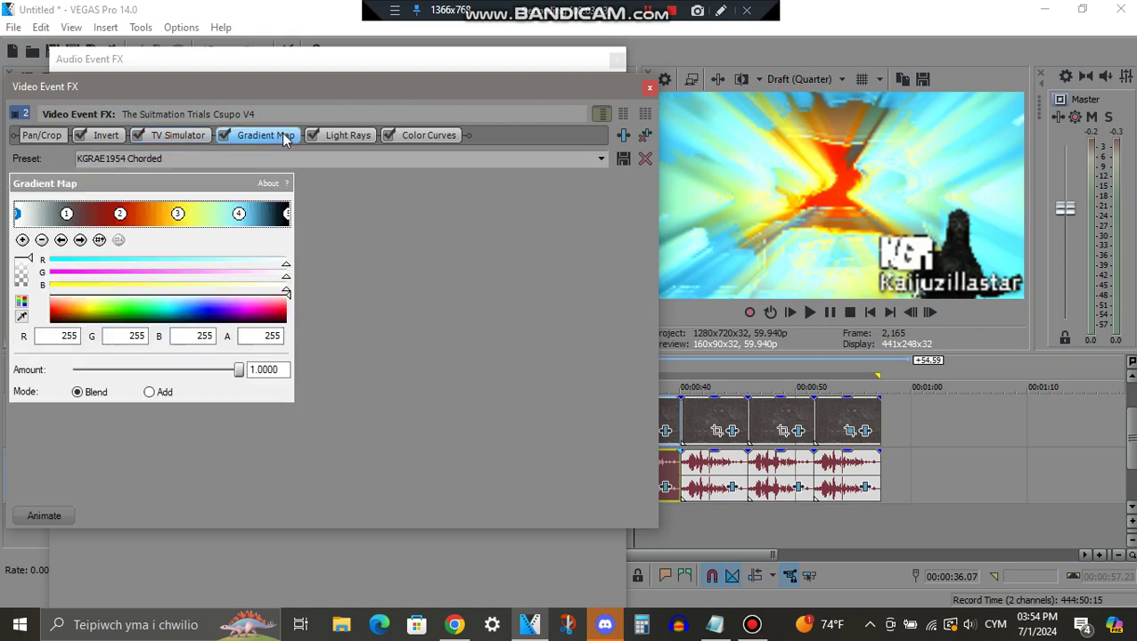
{"action": "left_click", "coordinate": [79, 241]}
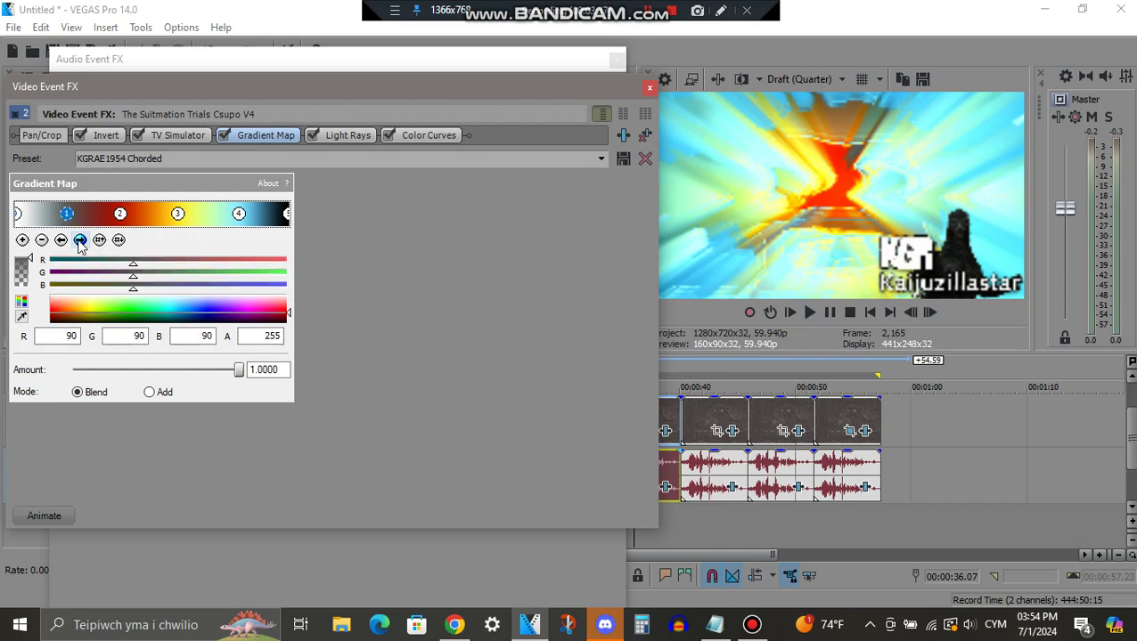
{"action": "left_click", "coordinate": [80, 241]}
{"action": "left_click", "coordinate": [79, 240]}
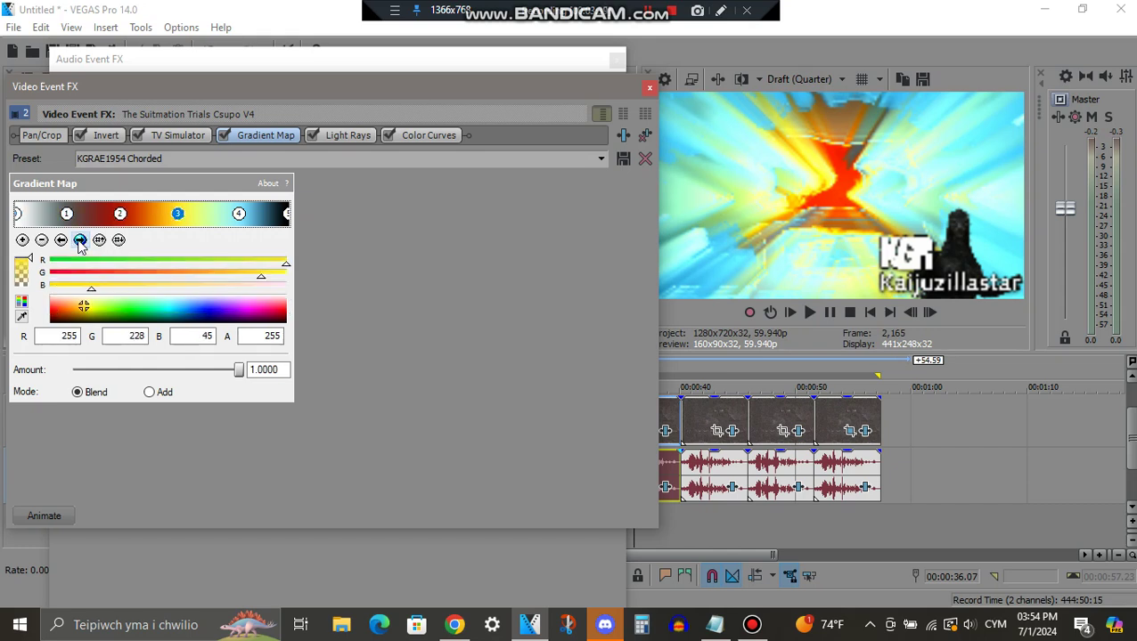
{"action": "left_click", "coordinate": [80, 241]}
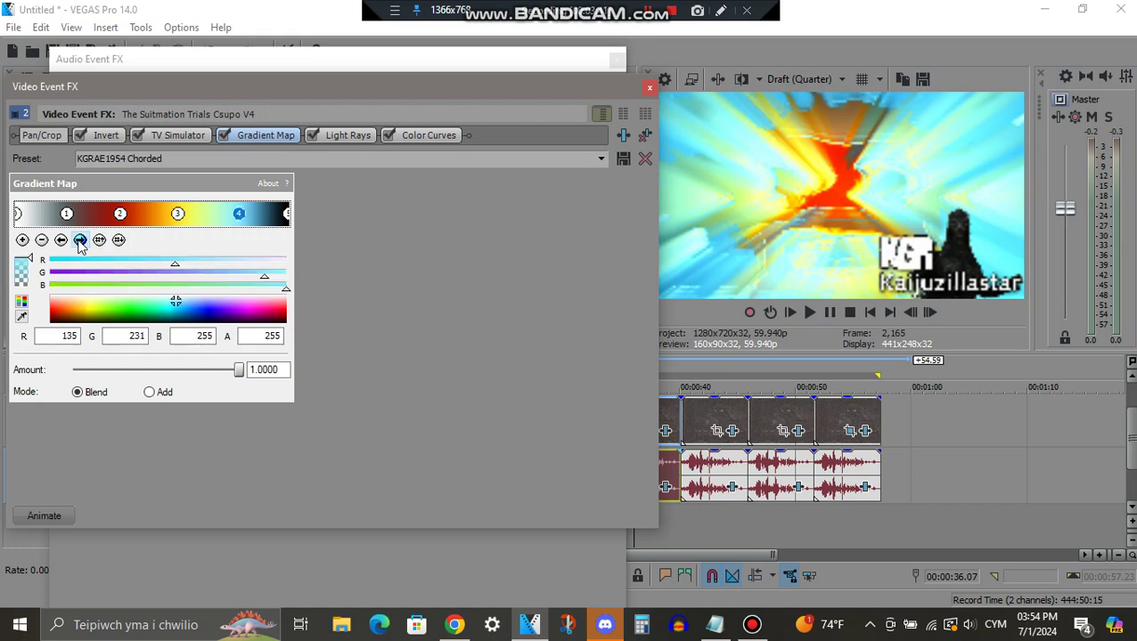
{"action": "left_click", "coordinate": [79, 241]}
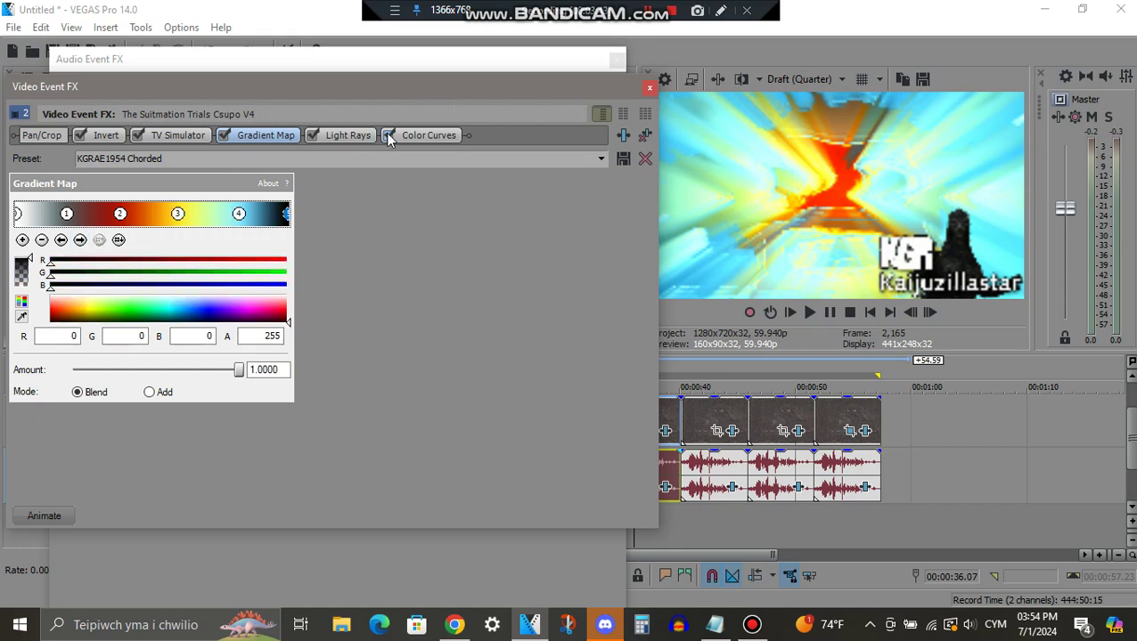
{"action": "left_click", "coordinate": [349, 138]}
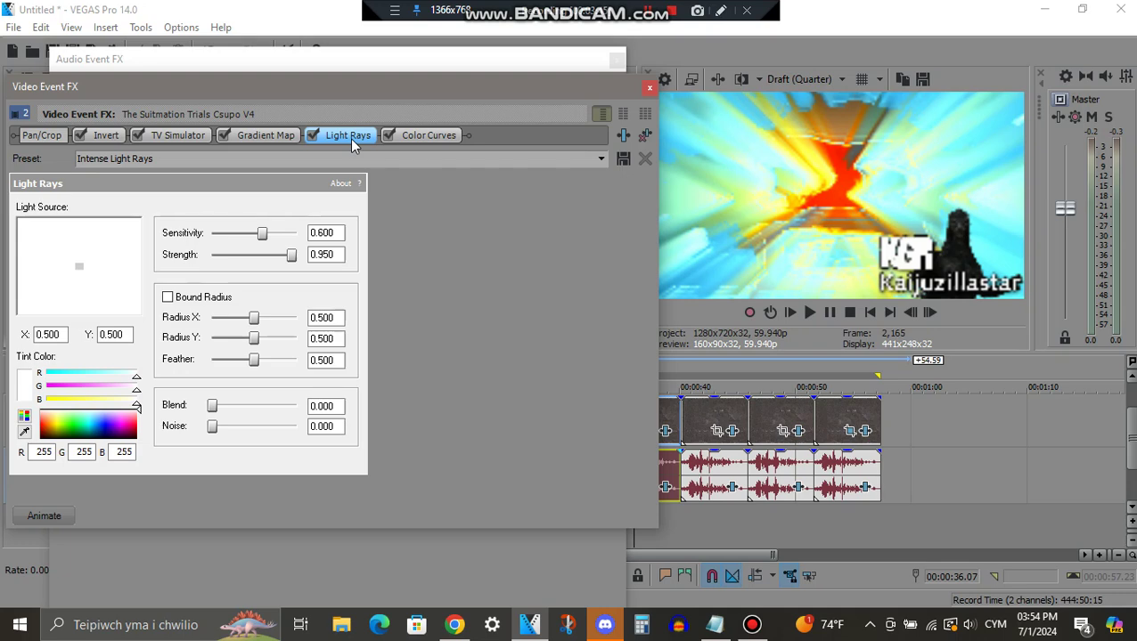
{"action": "left_click", "coordinate": [438, 139]}
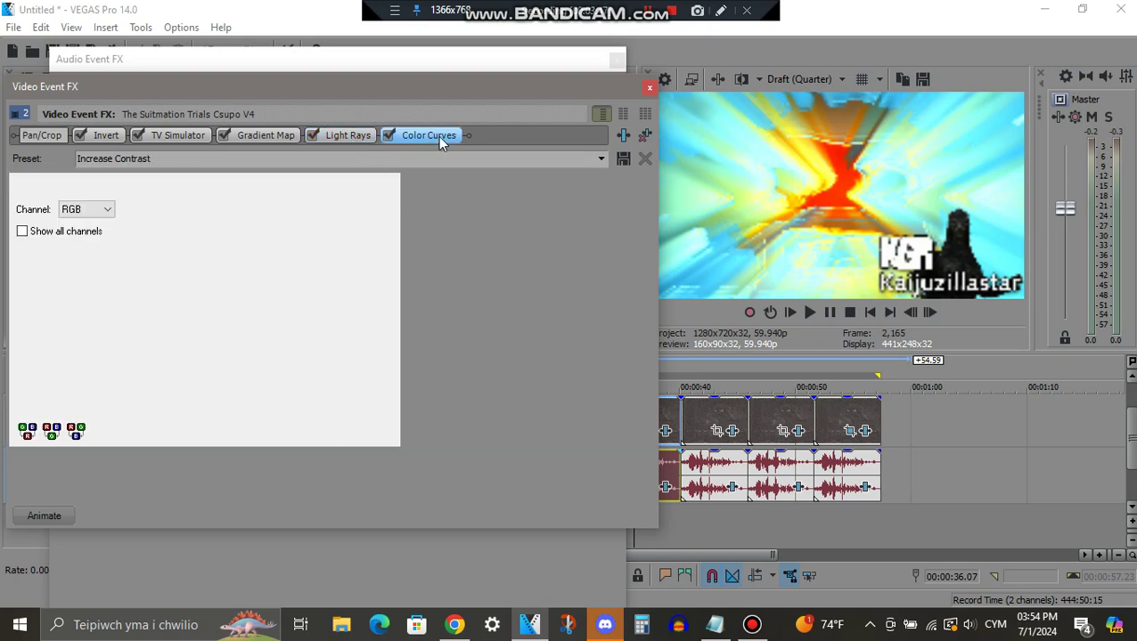
Step: Examine the seventh clip's audio effects: Orange Vocoder, ExpressFX Chorus and Chorus
{"action": "left_click", "coordinate": [462, 61]}
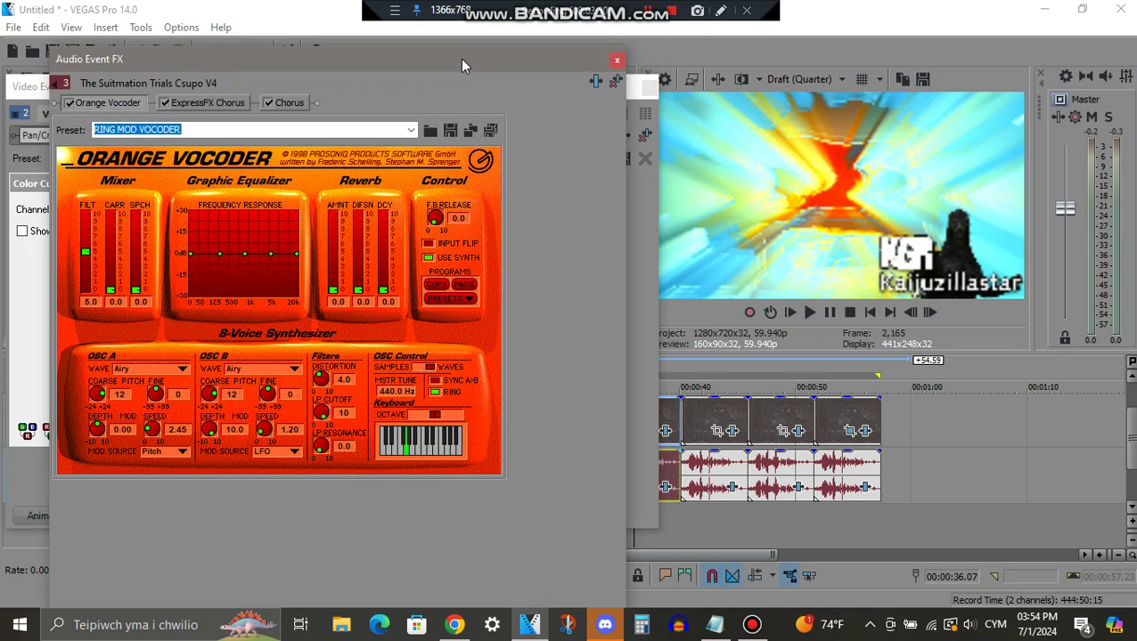
{"action": "left_click", "coordinate": [232, 102]}
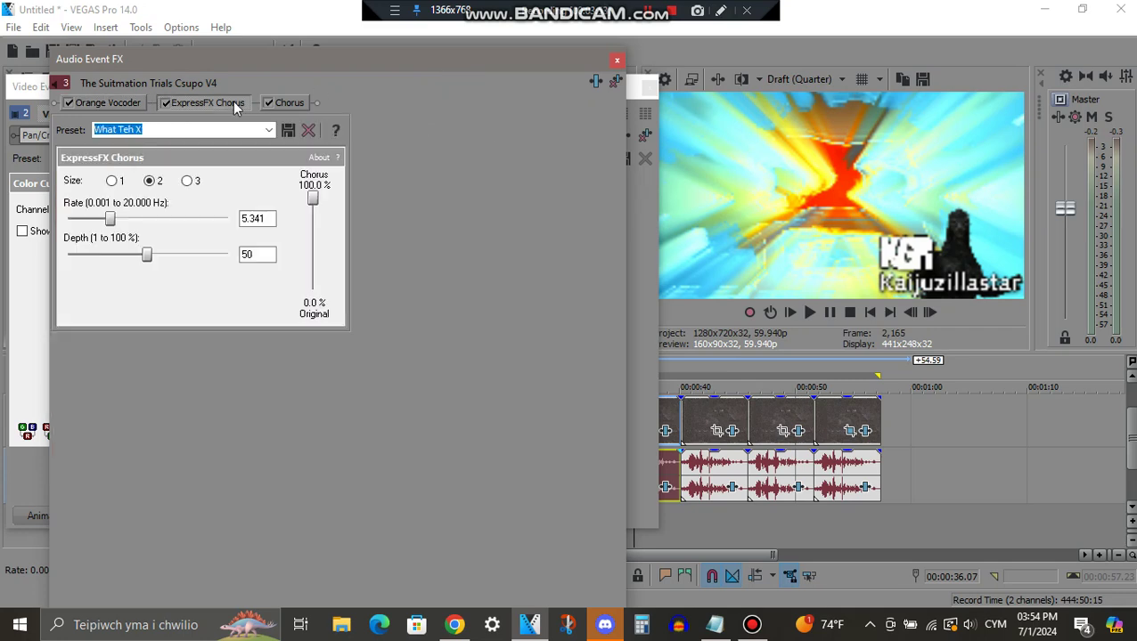
{"action": "left_click", "coordinate": [301, 102]}
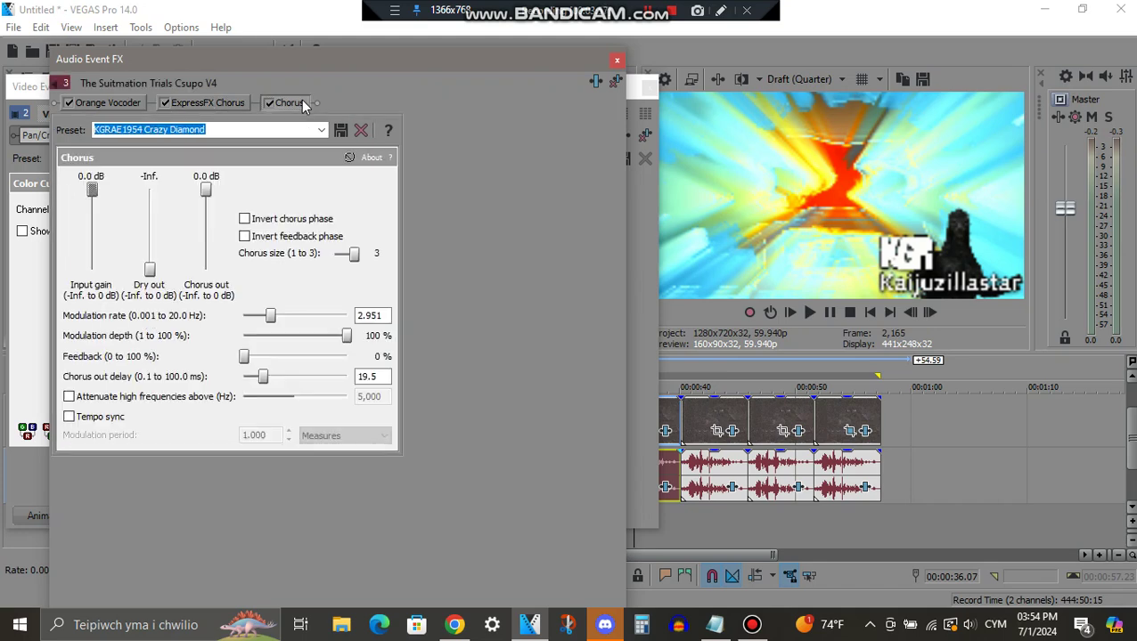
Step: Examine the eighth clip's Rays settings and the colour of each of its Gradient Map control points
{"action": "left_click", "coordinate": [701, 468]}
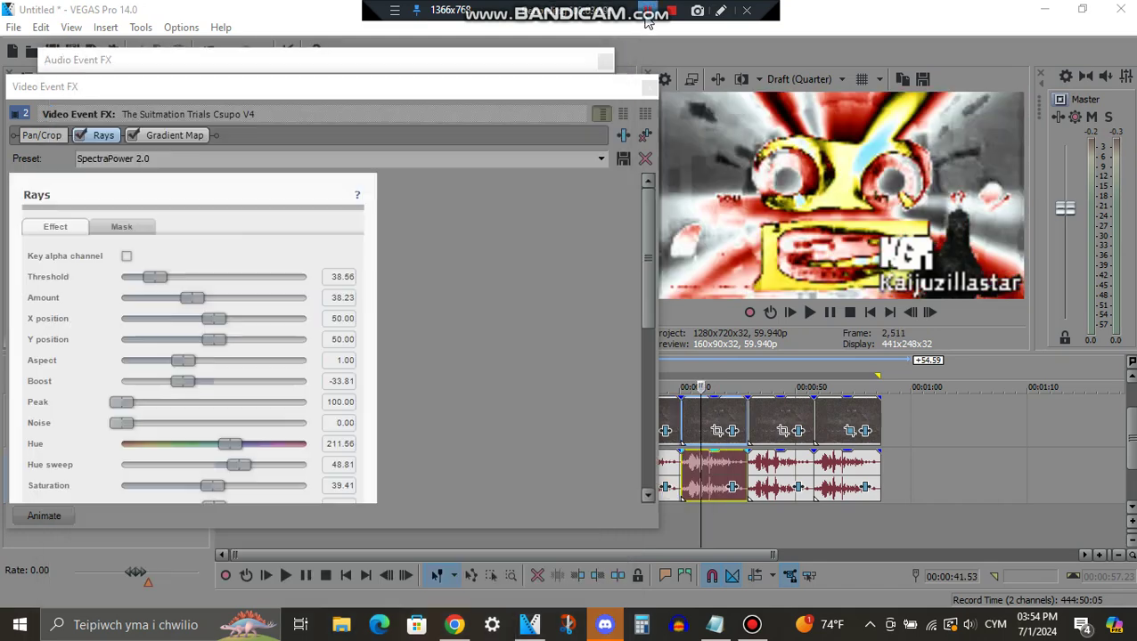
{"action": "left_click_drag", "start_coordinate": [650, 267], "coordinate": [628, 240]}
{"action": "left_click", "coordinate": [168, 137]}
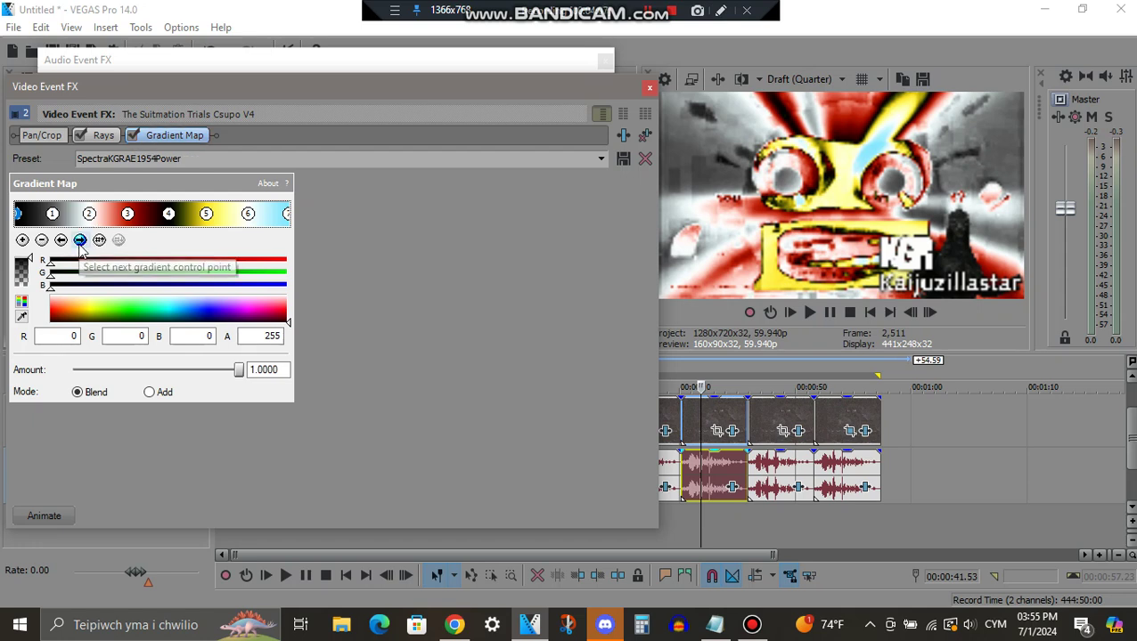
{"action": "left_click", "coordinate": [80, 240]}
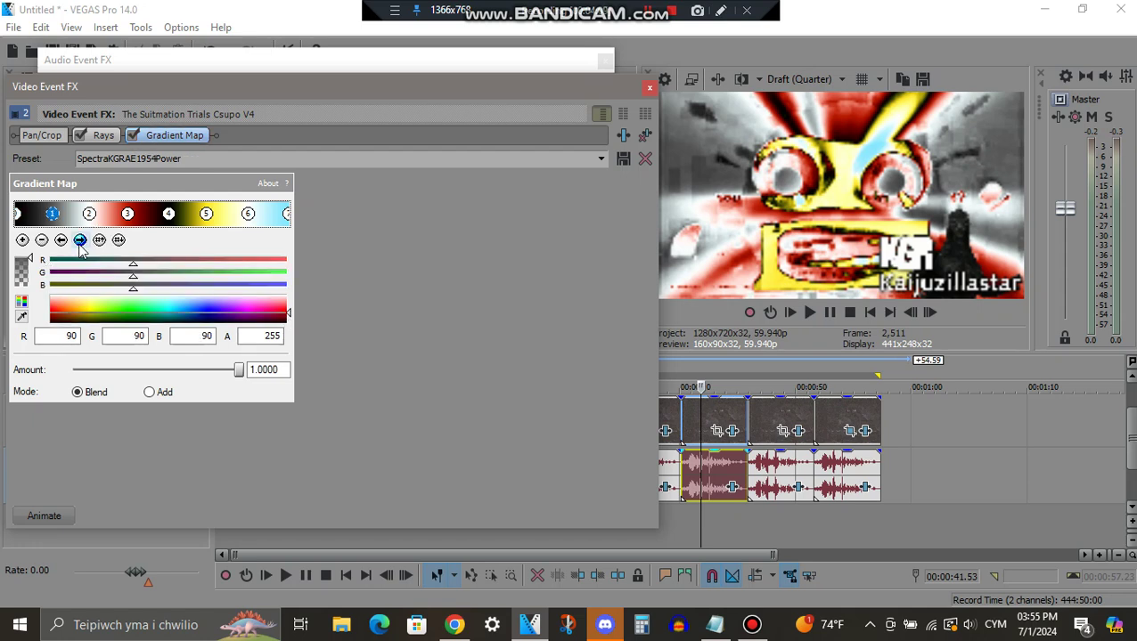
{"action": "left_click", "coordinate": [80, 241]}
{"action": "left_click", "coordinate": [80, 241]}
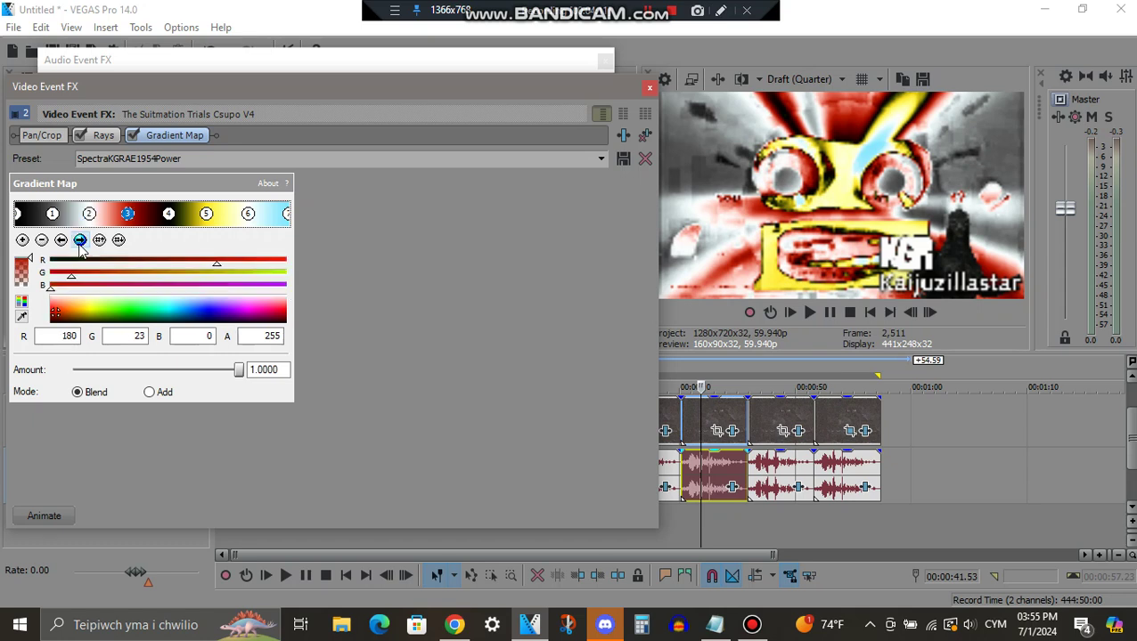
{"action": "left_click", "coordinate": [80, 241]}
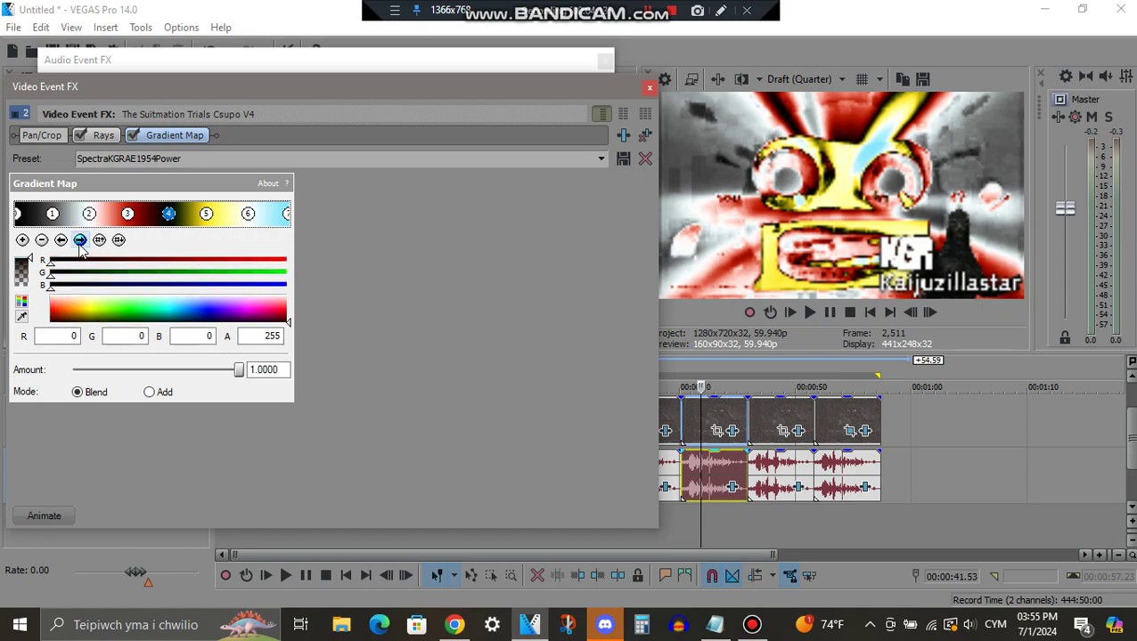
{"action": "left_click", "coordinate": [80, 240]}
{"action": "left_click", "coordinate": [80, 241]}
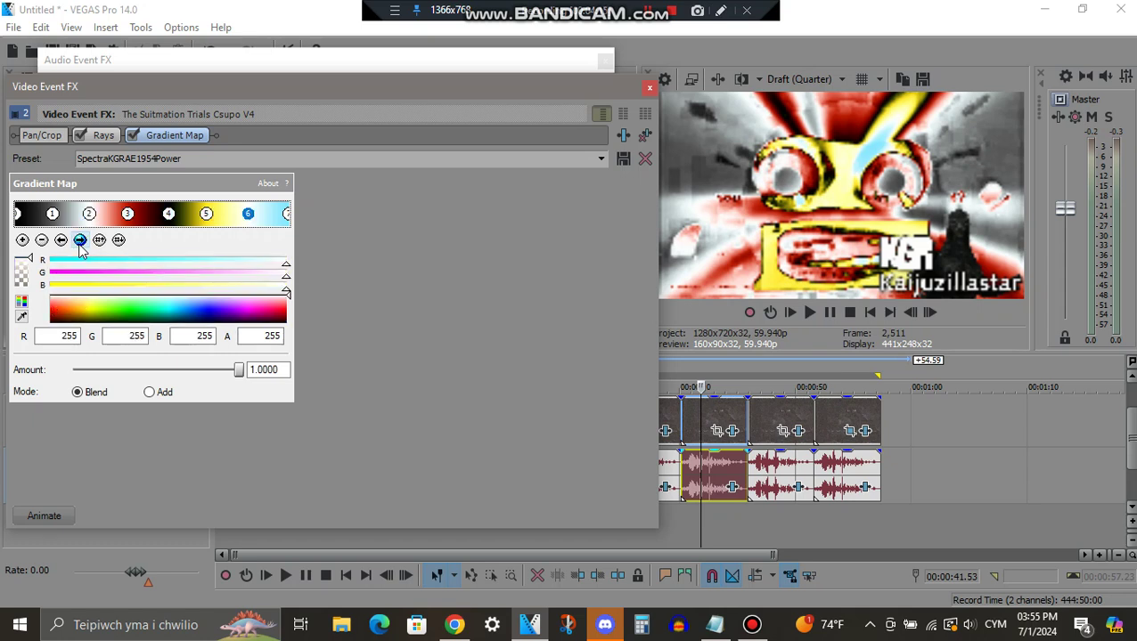
{"action": "left_click", "coordinate": [80, 241]}
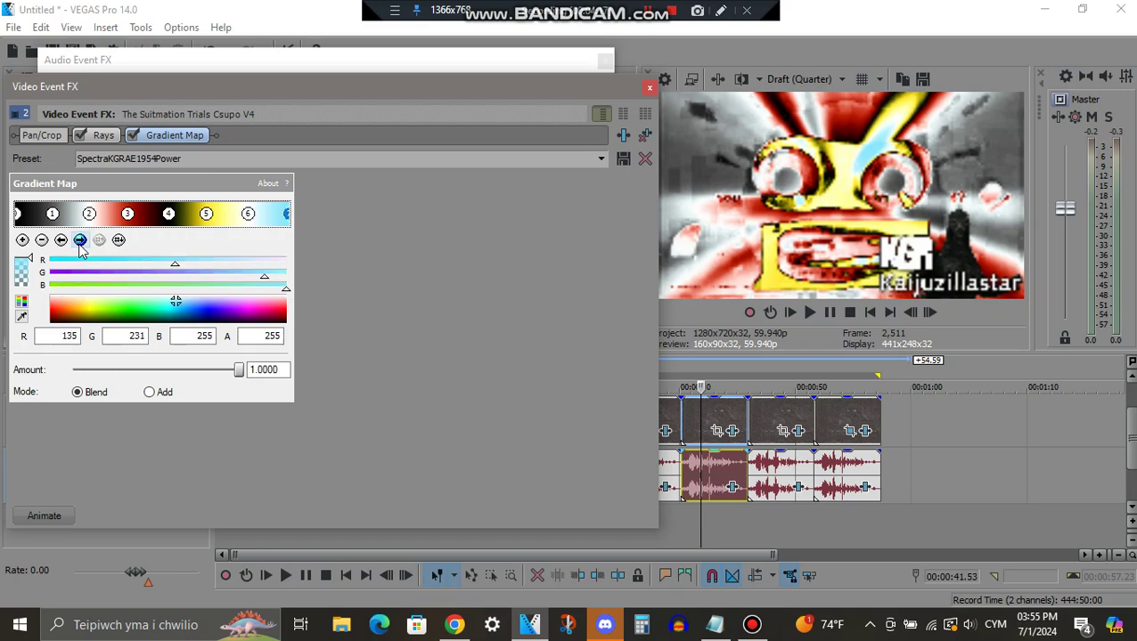
Step: Examine the eighth clip's IL Vocodex audio effect from the mixer down to the keyboard notes
{"action": "left_click", "coordinate": [316, 54]}
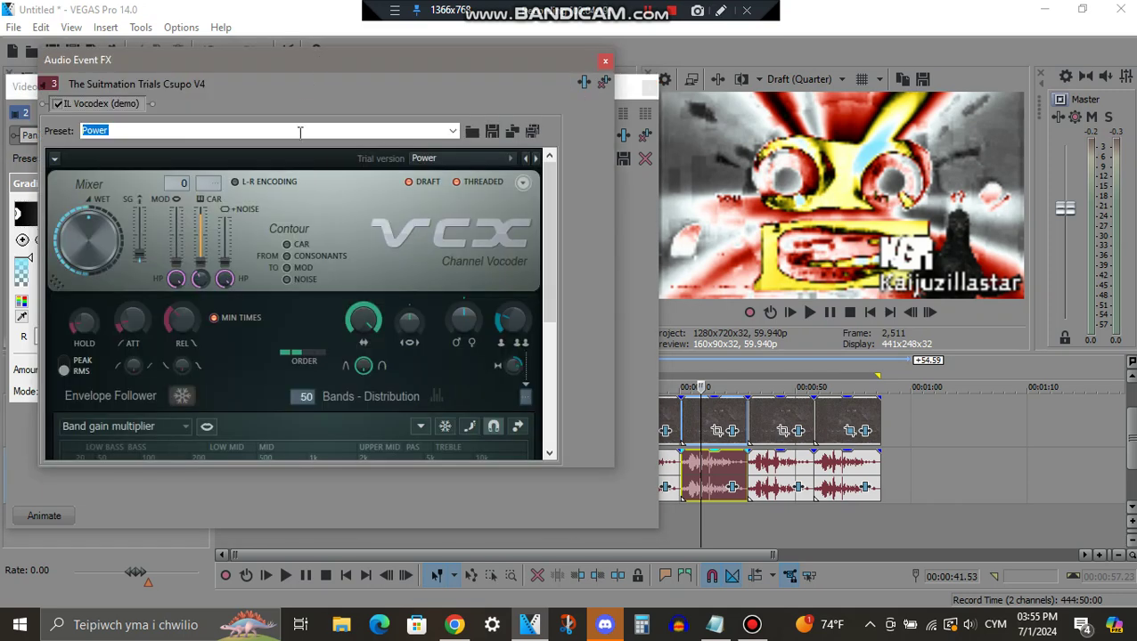
{"action": "scroll", "coordinate": [526, 405], "scroll_direction": "down", "scroll_amount": 5}
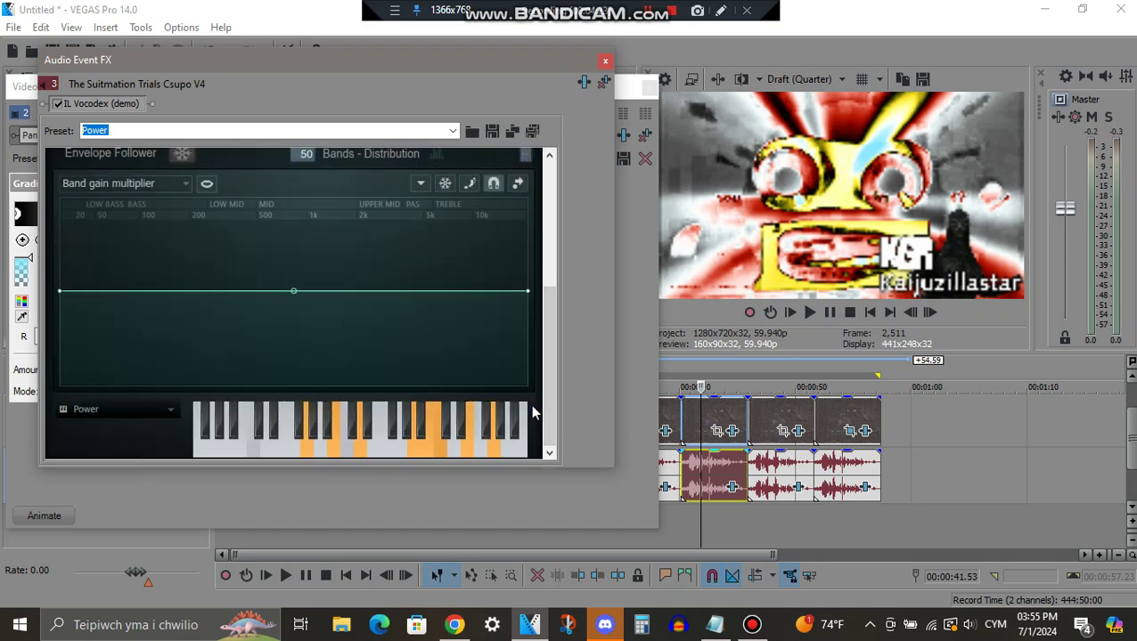
Step: Examine the ninth clip's video effect settings for Glow, Ripple, Wave and each of the three Wiggle effects
{"action": "left_click", "coordinate": [648, 18]}
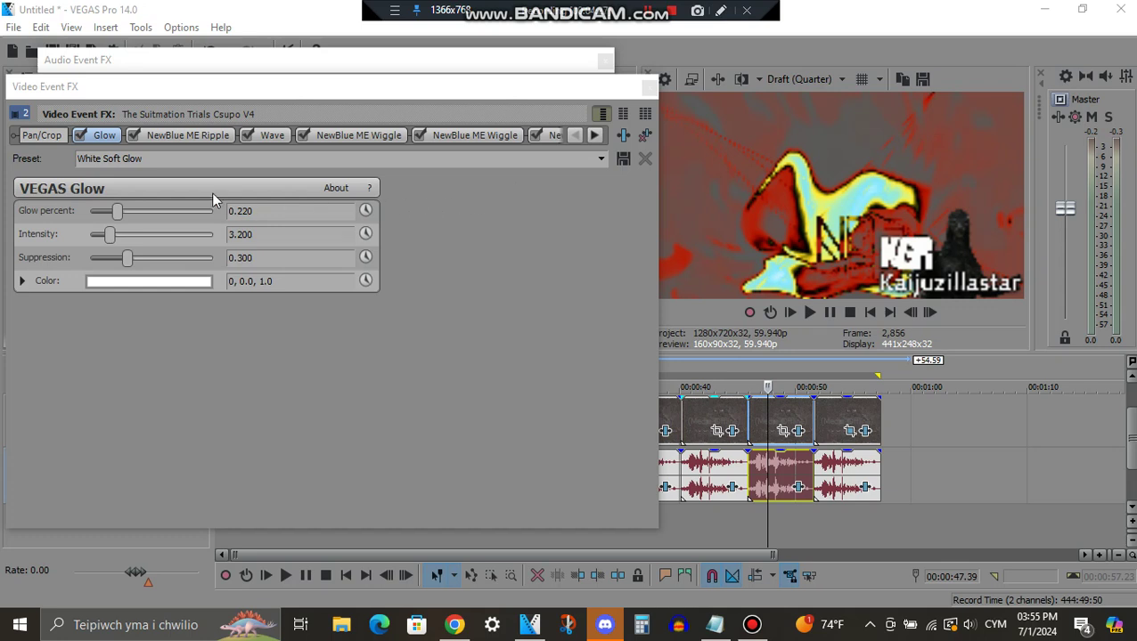
{"action": "left_click", "coordinate": [188, 138]}
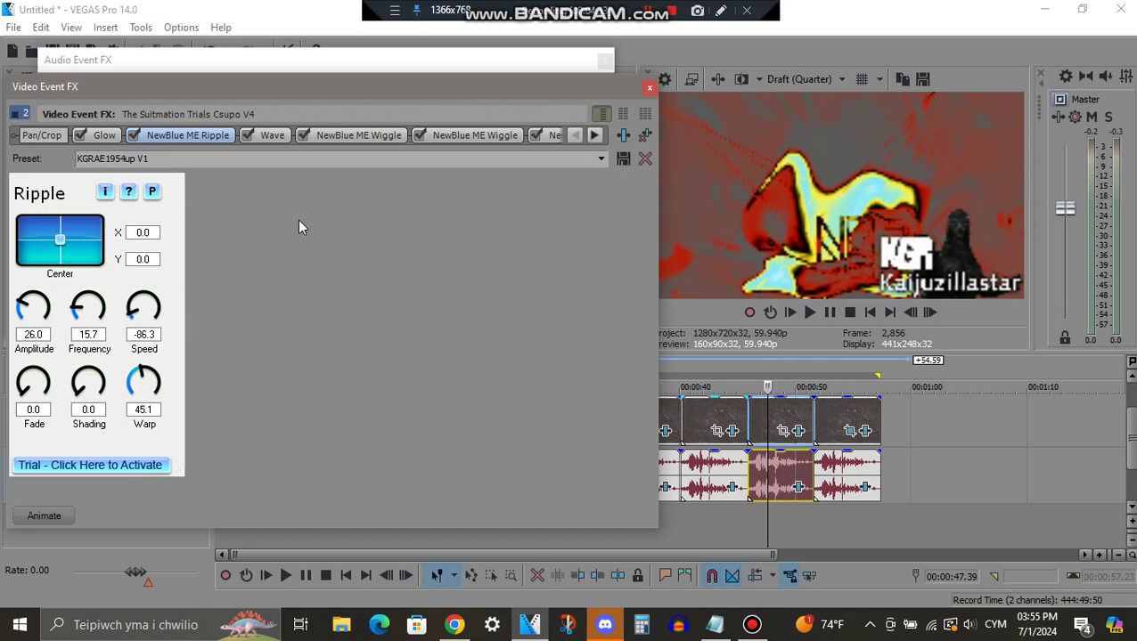
{"action": "left_click", "coordinate": [273, 135]}
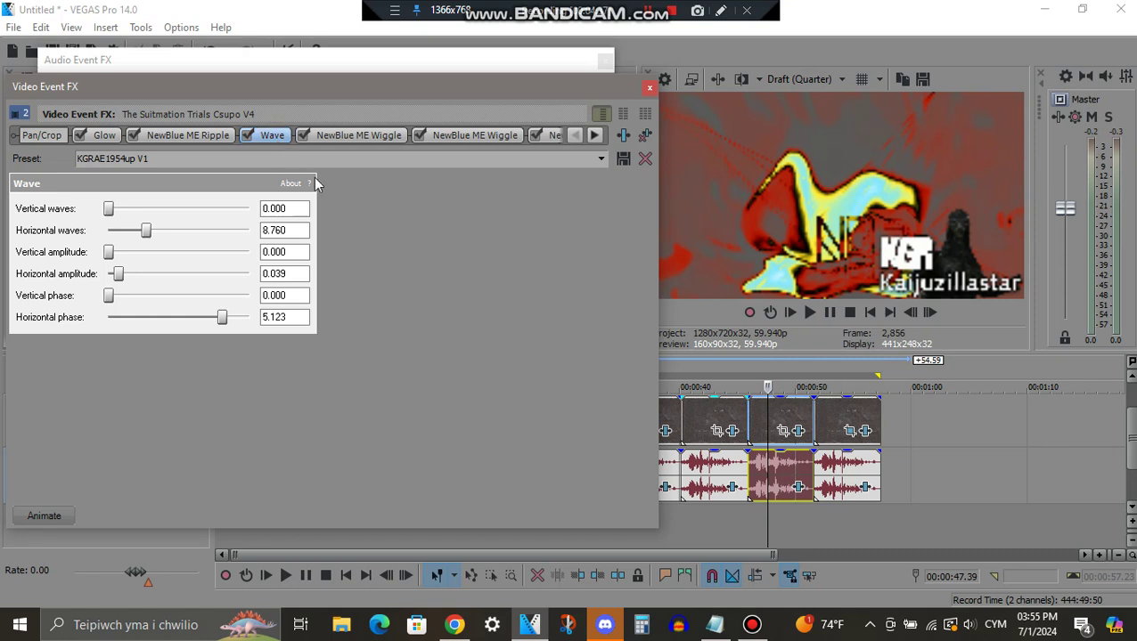
{"action": "left_click", "coordinate": [357, 138]}
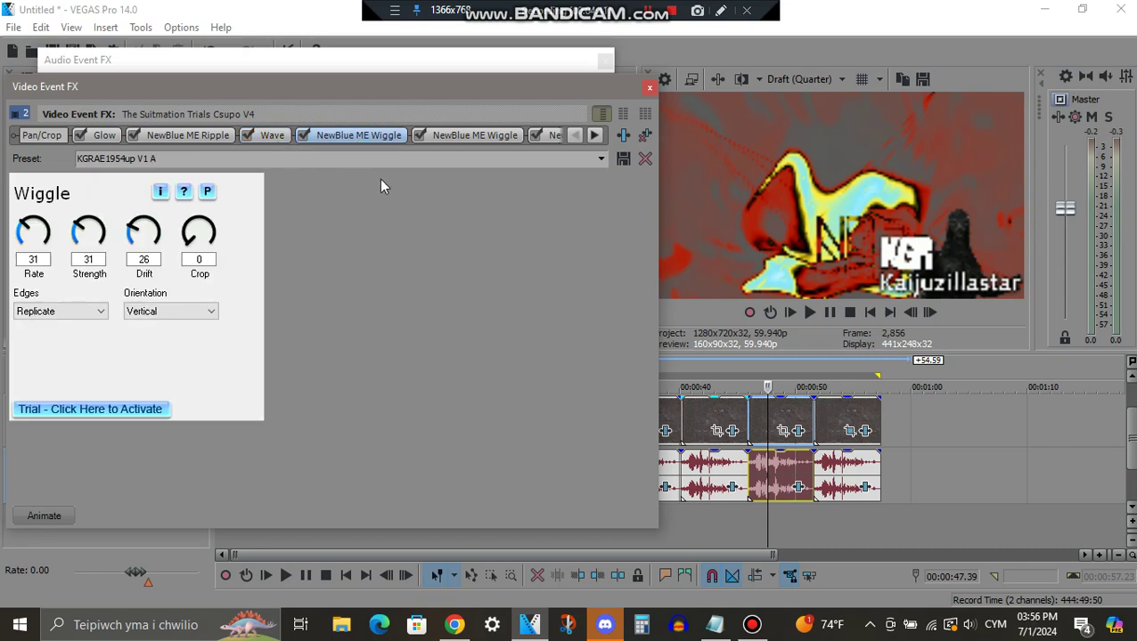
{"action": "left_click", "coordinate": [595, 134]}
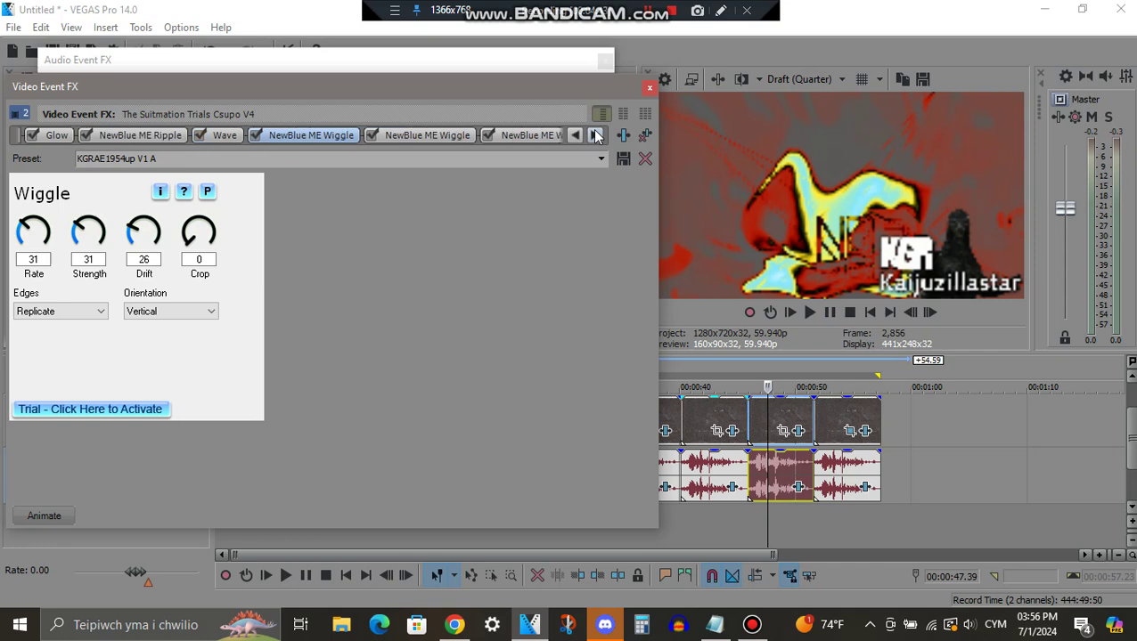
{"action": "left_click", "coordinate": [595, 134]}
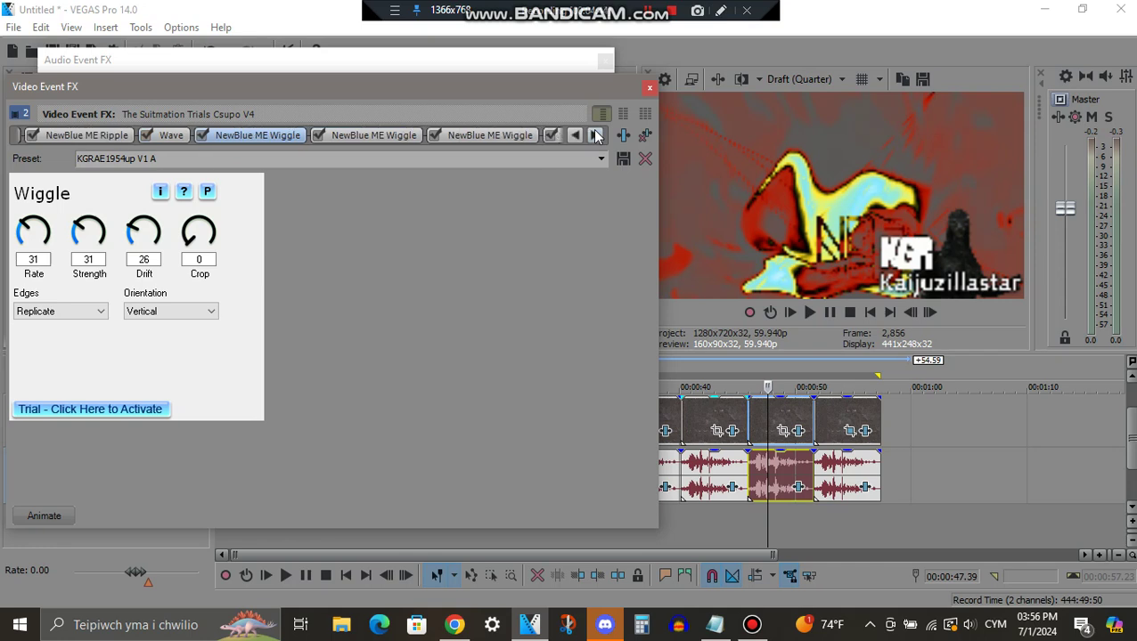
{"action": "left_click", "coordinate": [389, 134]}
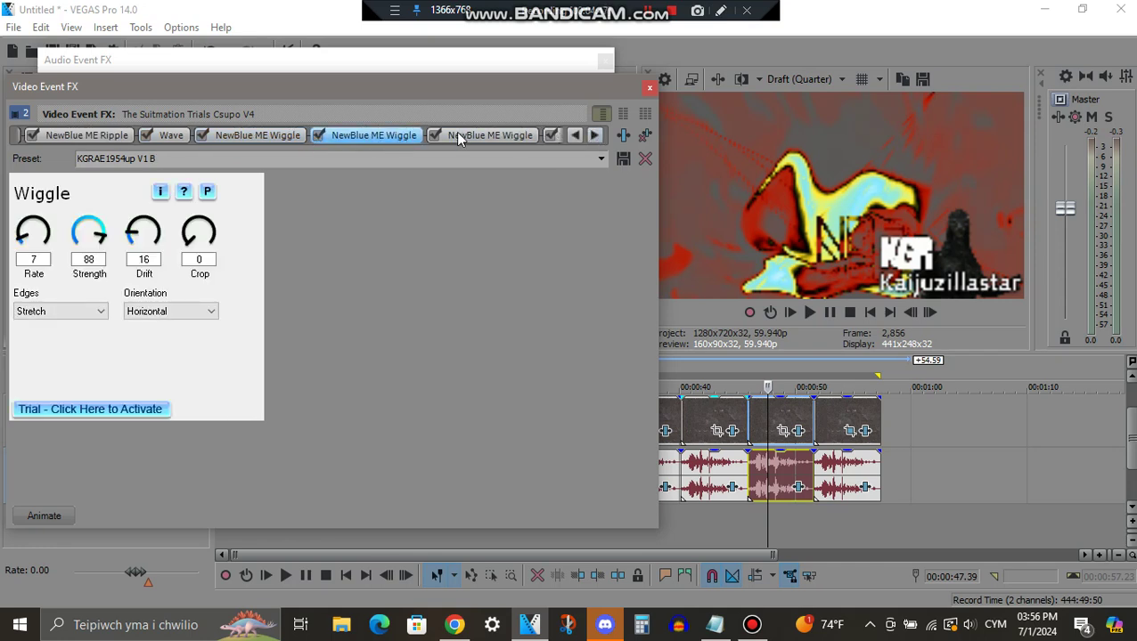
{"action": "left_click", "coordinate": [595, 136]}
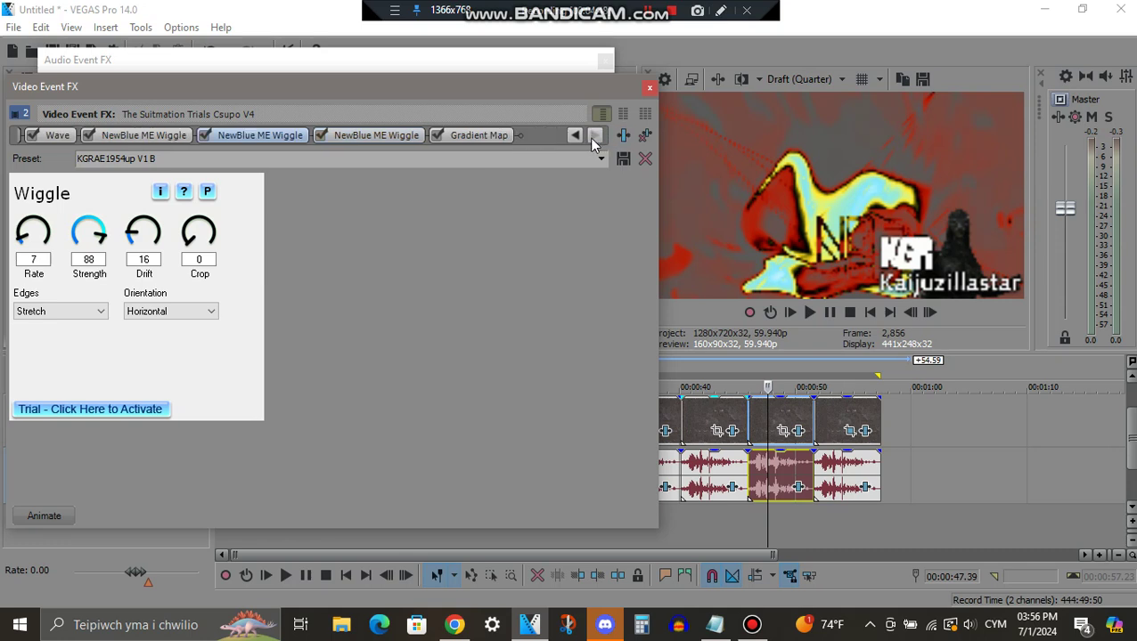
{"action": "left_click", "coordinate": [389, 136]}
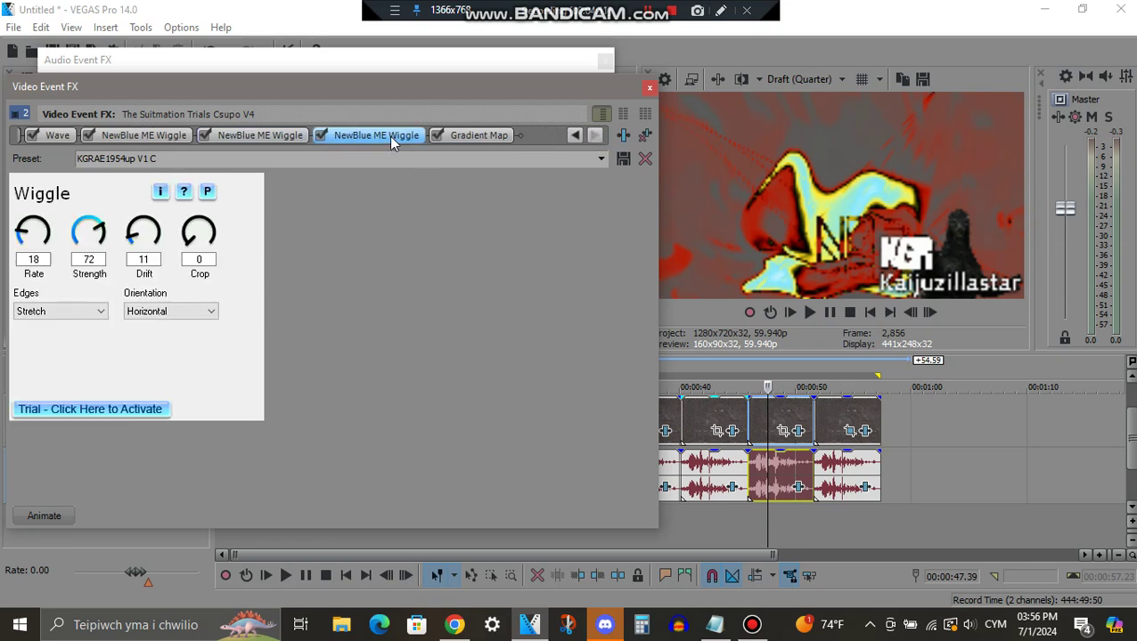
Step: Examine the colour of each control point in the ninth clip's Gradient Map effect
{"action": "left_click", "coordinate": [495, 136]}
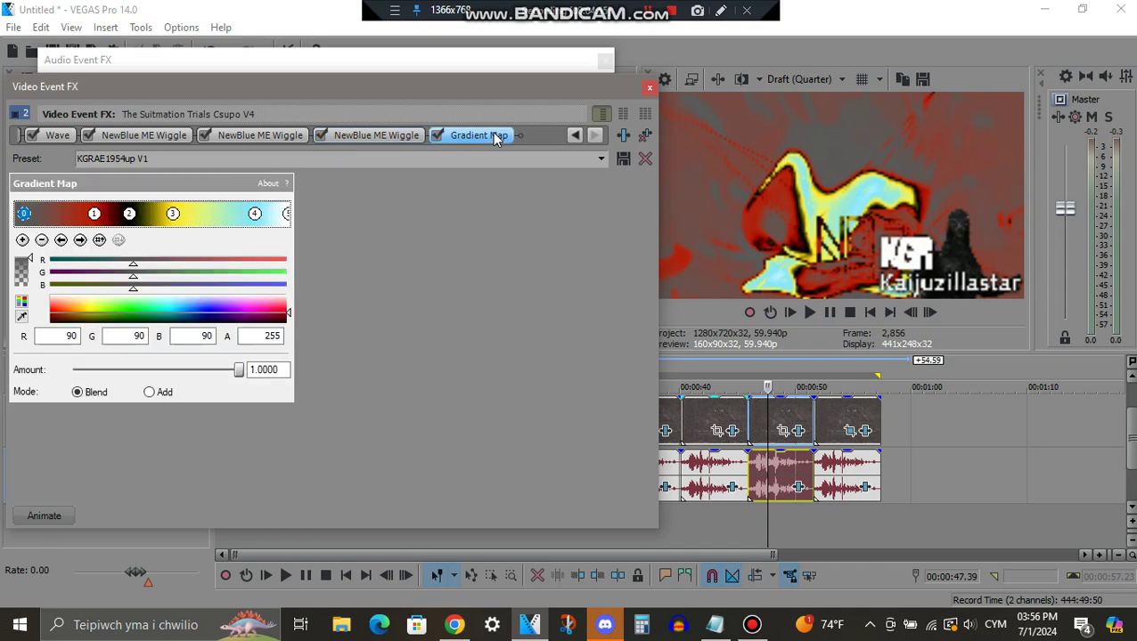
{"action": "left_click", "coordinate": [80, 241]}
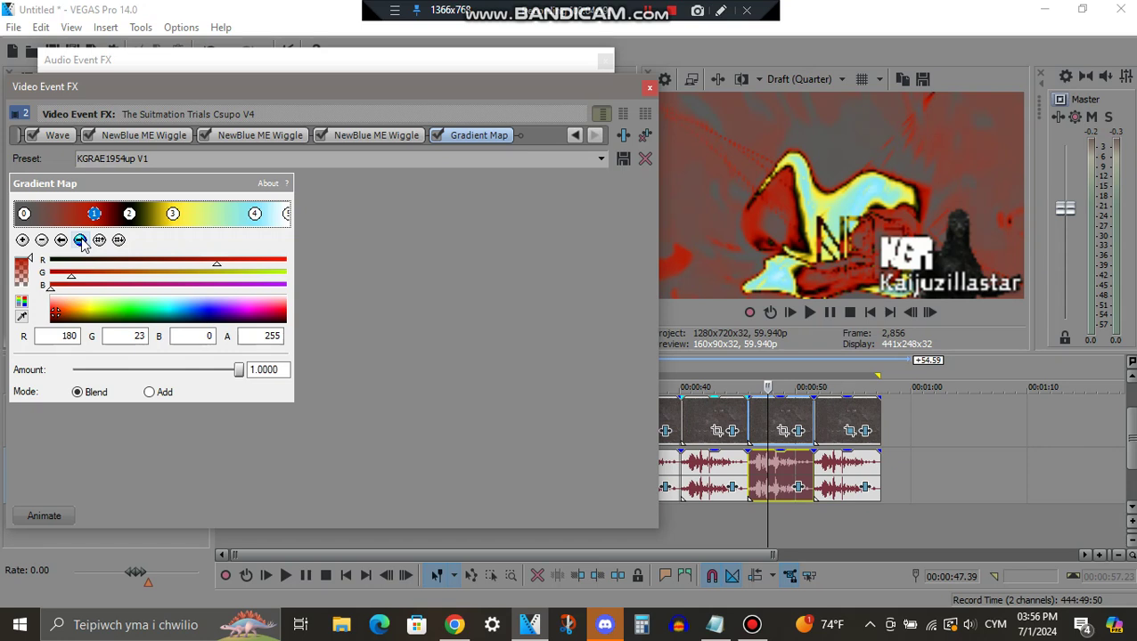
{"action": "left_click", "coordinate": [80, 240]}
{"action": "left_click", "coordinate": [80, 241]}
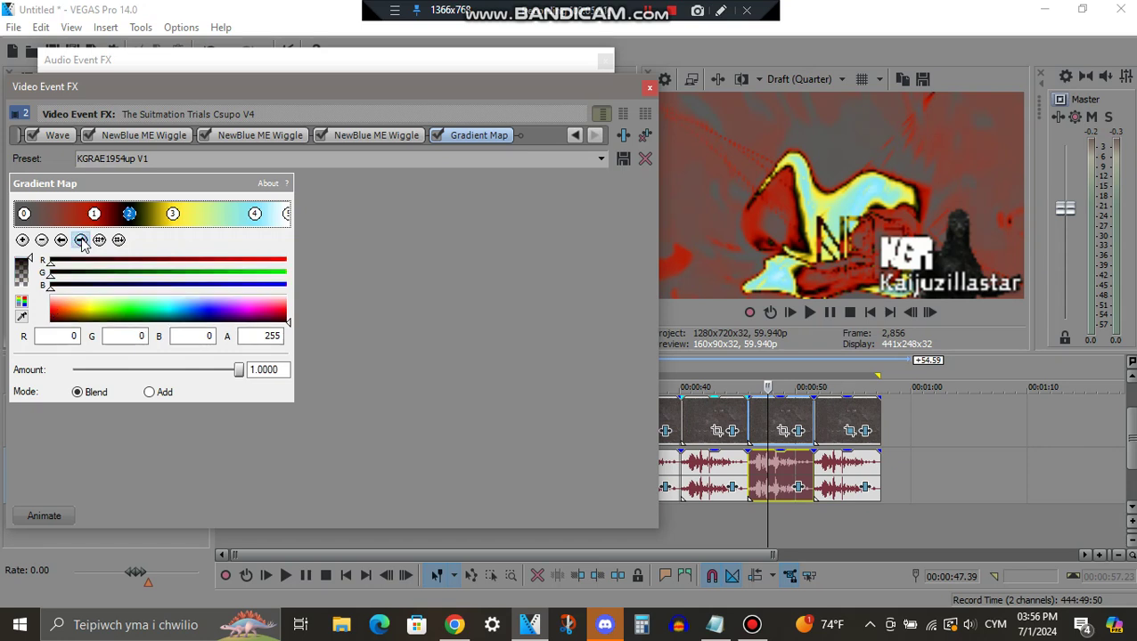
{"action": "left_click", "coordinate": [80, 241]}
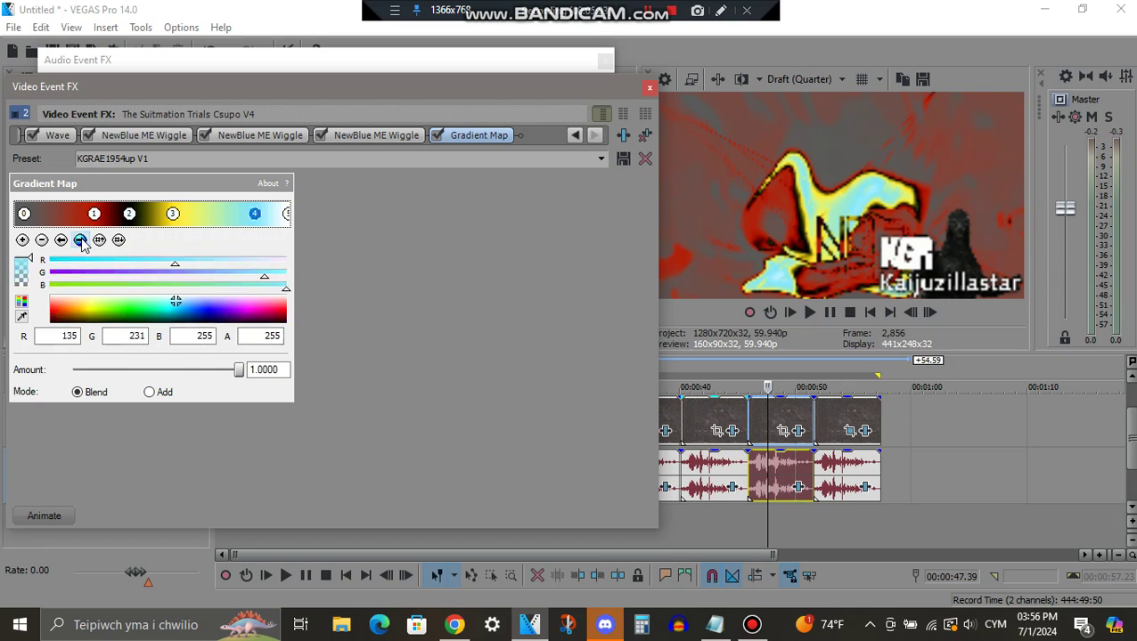
{"action": "left_click", "coordinate": [80, 240]}
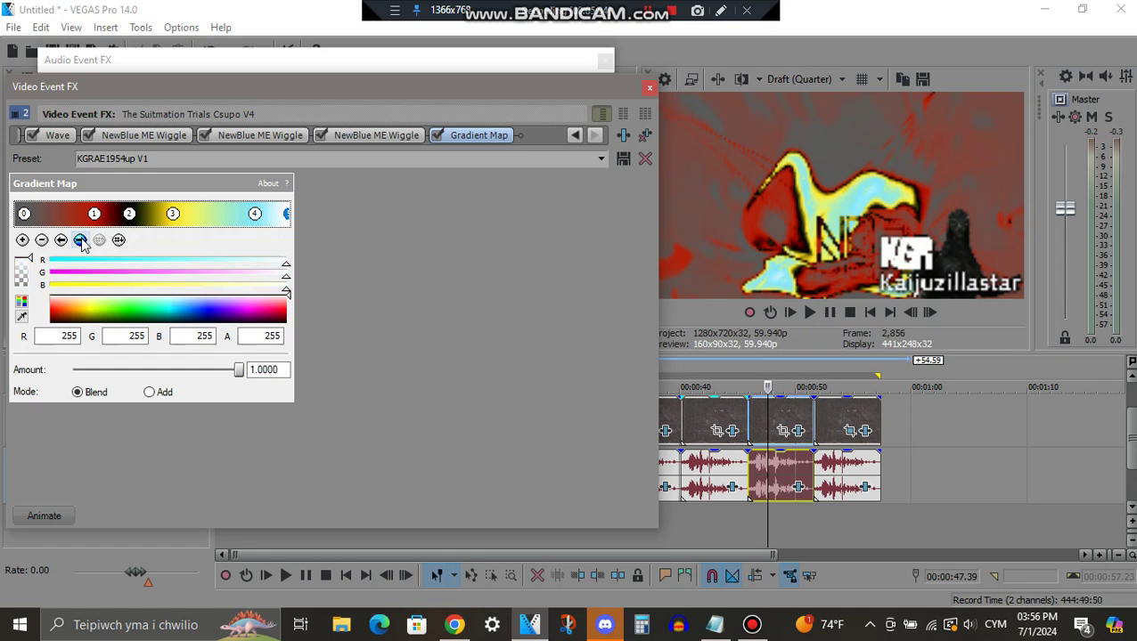
Step: Examine the ninth clip's audio effects from ExpressFX Chorus and Orange Vocoder through tb_grumblebum to IO/Phaser
{"action": "left_click", "coordinate": [515, 60]}
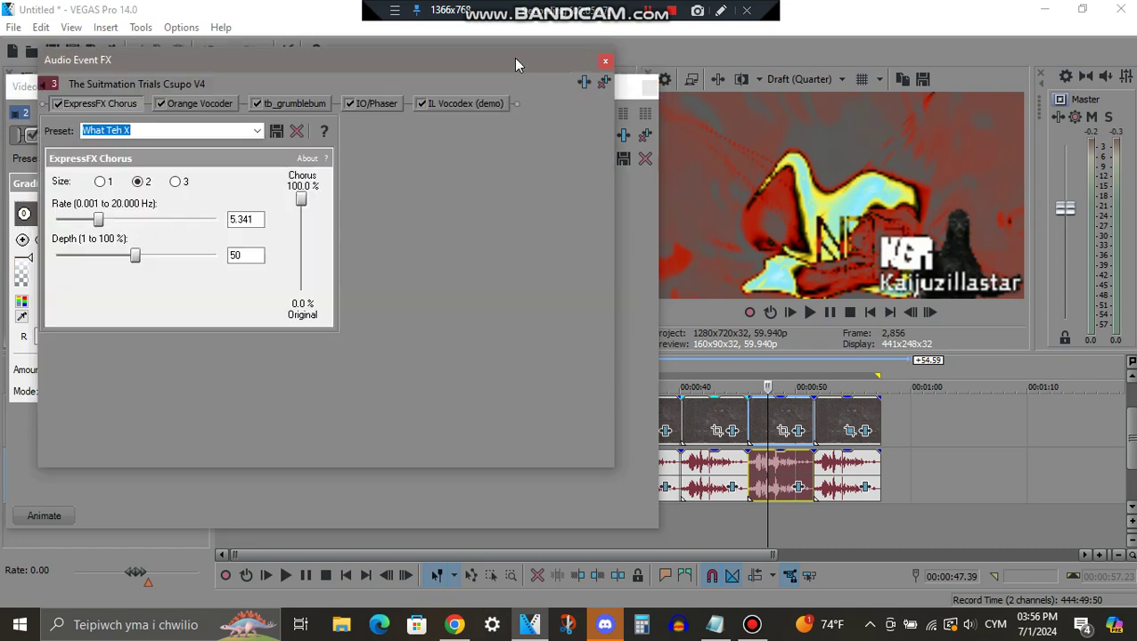
{"action": "left_click", "coordinate": [216, 101]}
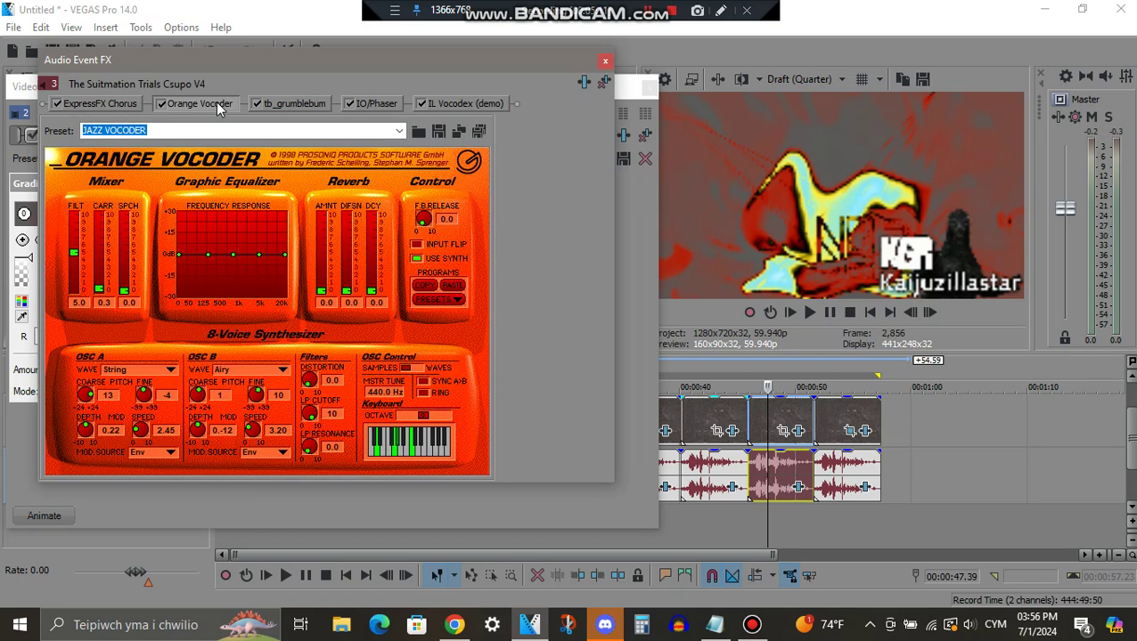
{"action": "left_click", "coordinate": [293, 105]}
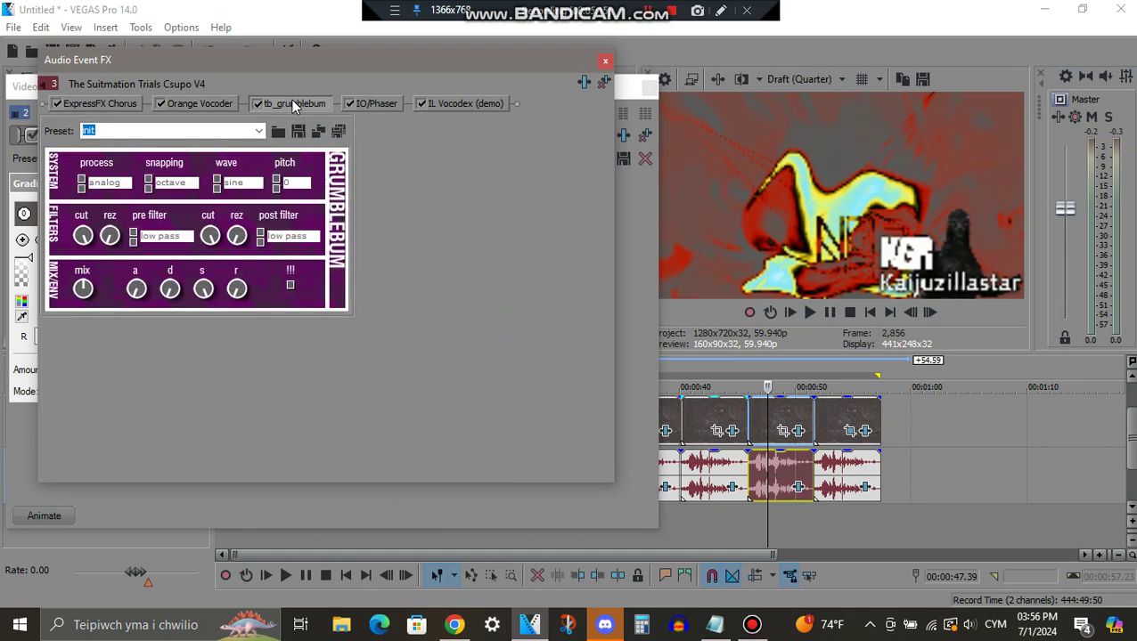
{"action": "left_click", "coordinate": [386, 103]}
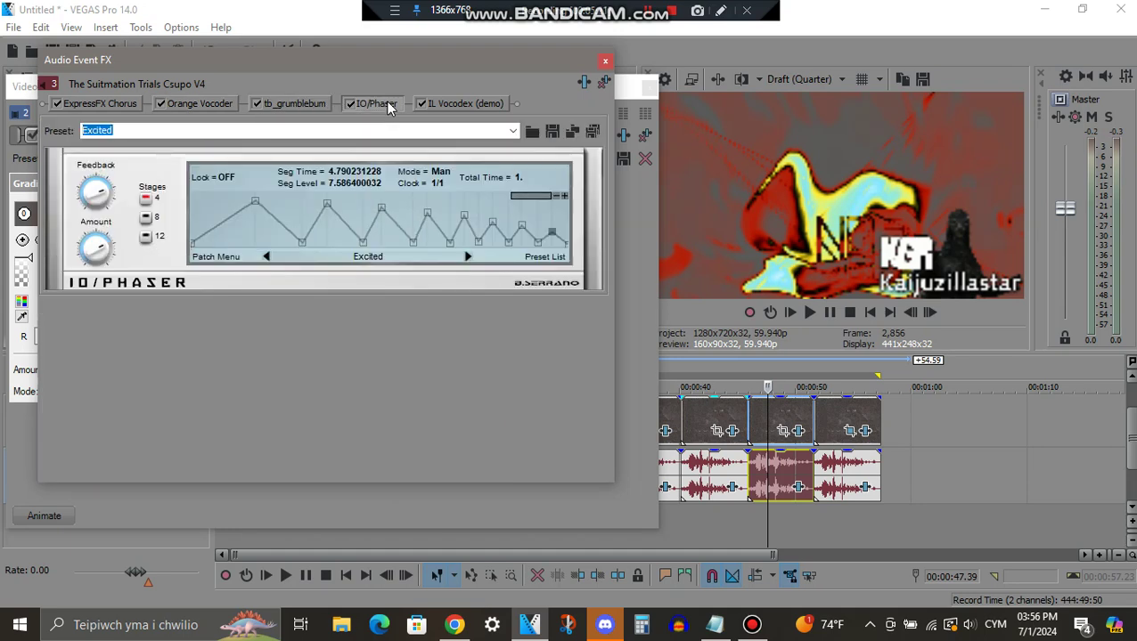
{"action": "left_click", "coordinate": [478, 103]}
{"action": "left_click", "coordinate": [382, 104]}
Step: Examine the ninth clip's IL Vocodex audio effect from the mixer down to the keyboard notes
{"action": "left_click", "coordinate": [480, 102]}
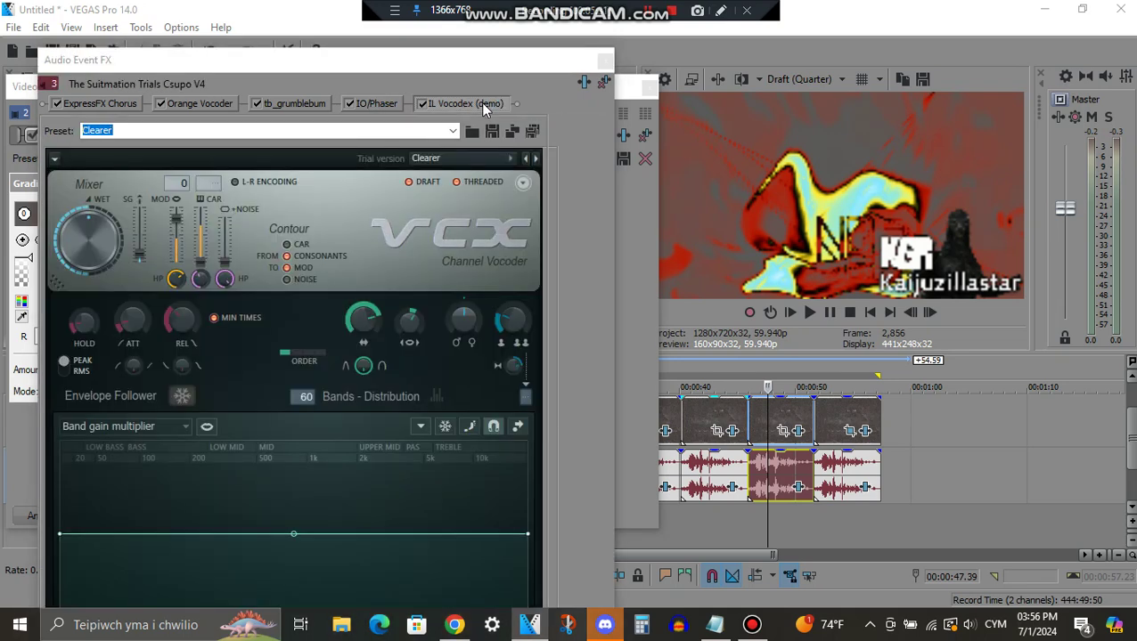
{"action": "mouse_move", "coordinate": [481, 62]}
{"action": "left_mouse_down"}
{"action": "mouse_move", "coordinate": [486, 222]}
{"action": "mouse_move", "coordinate": [493, 64]}
{"action": "left_mouse_up"}
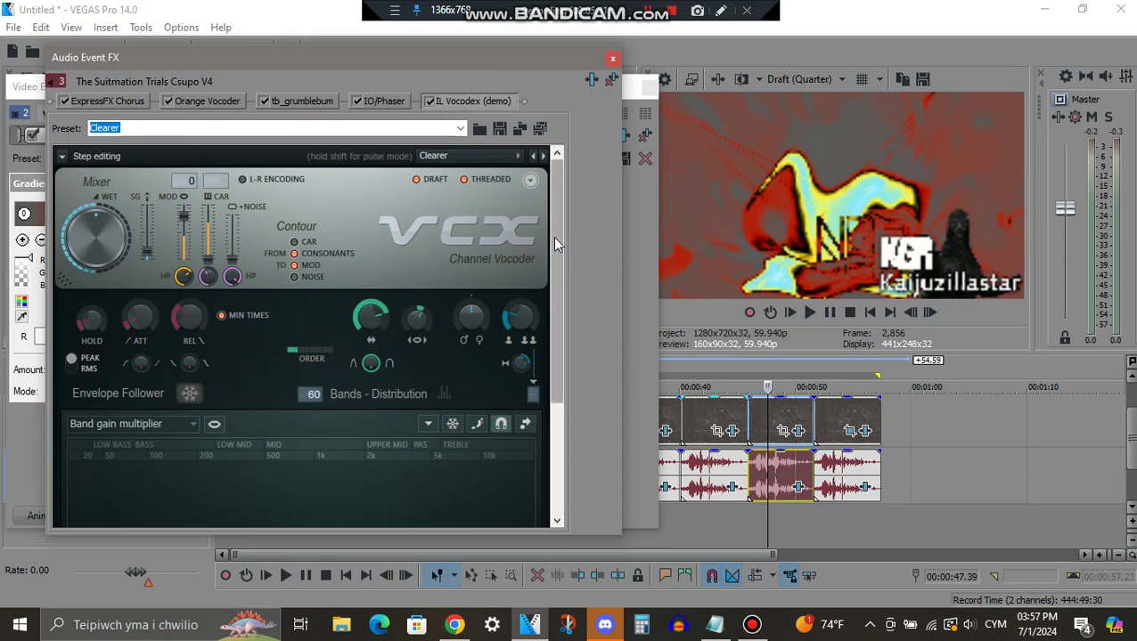
{"action": "left_click_drag", "start_coordinate": [554, 242], "coordinate": [557, 392]}
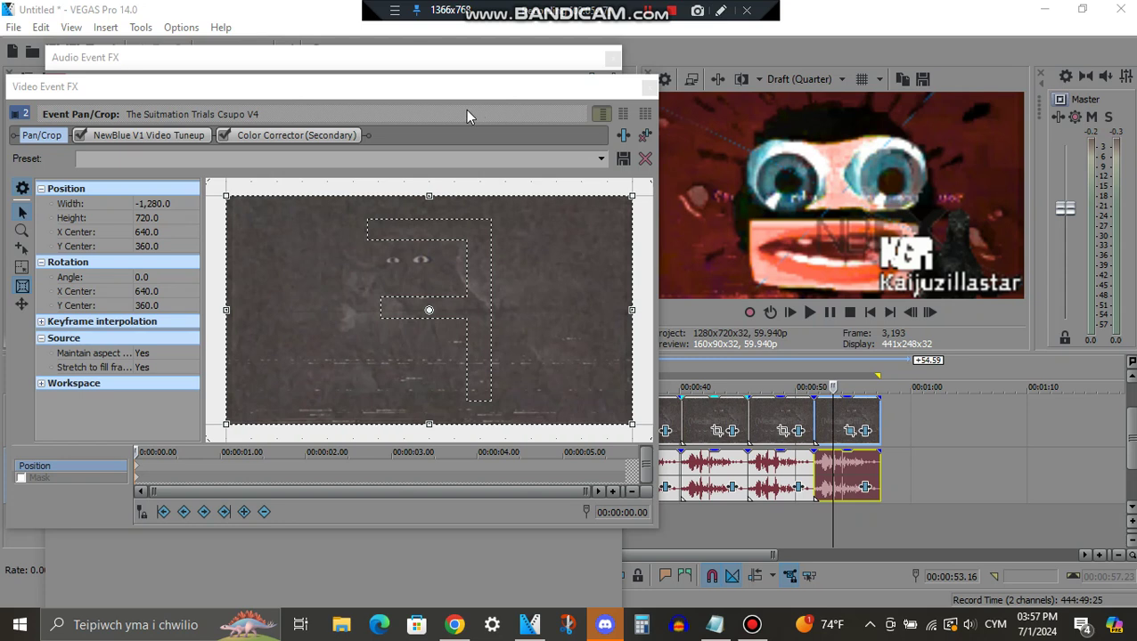
Step: Examine the tenth clip's Pan/Crop flip options and its Video Tuneup and Color Corrector (Secondary) settings
{"action": "left_click", "coordinate": [494, 293]}
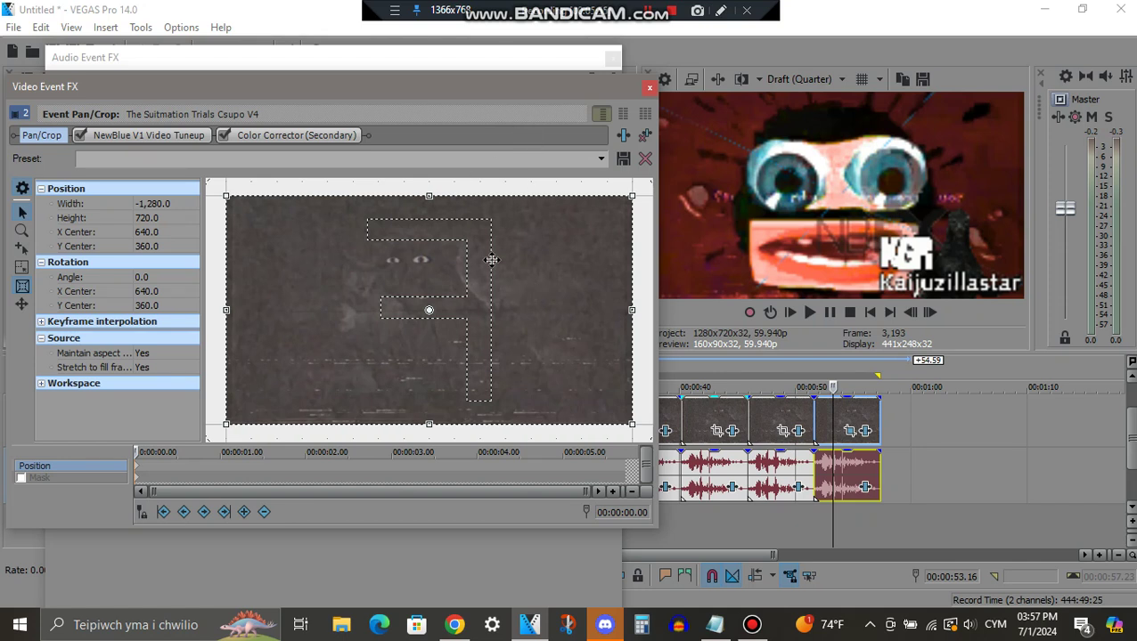
{"action": "right_click", "coordinate": [397, 291]}
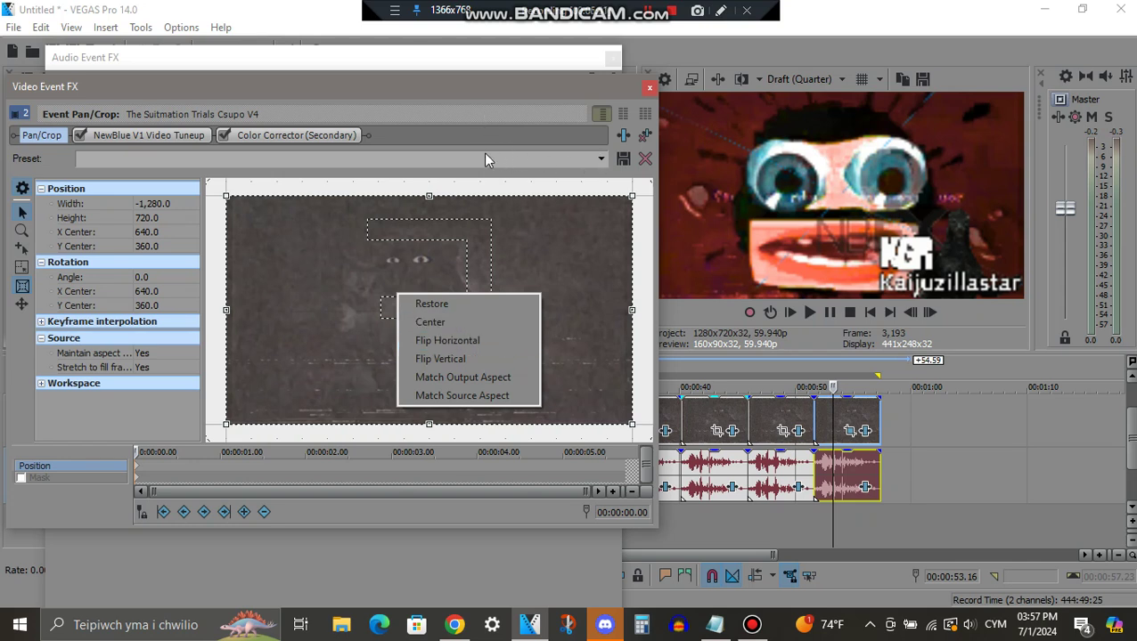
{"action": "left_click", "coordinate": [475, 111]}
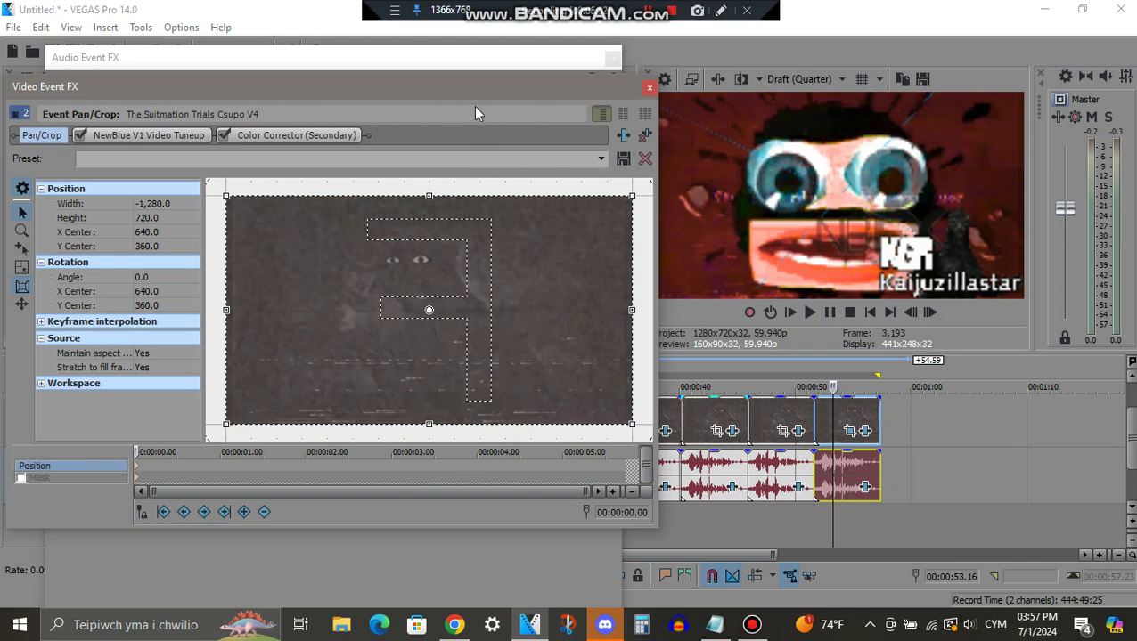
{"action": "left_click", "coordinate": [134, 137]}
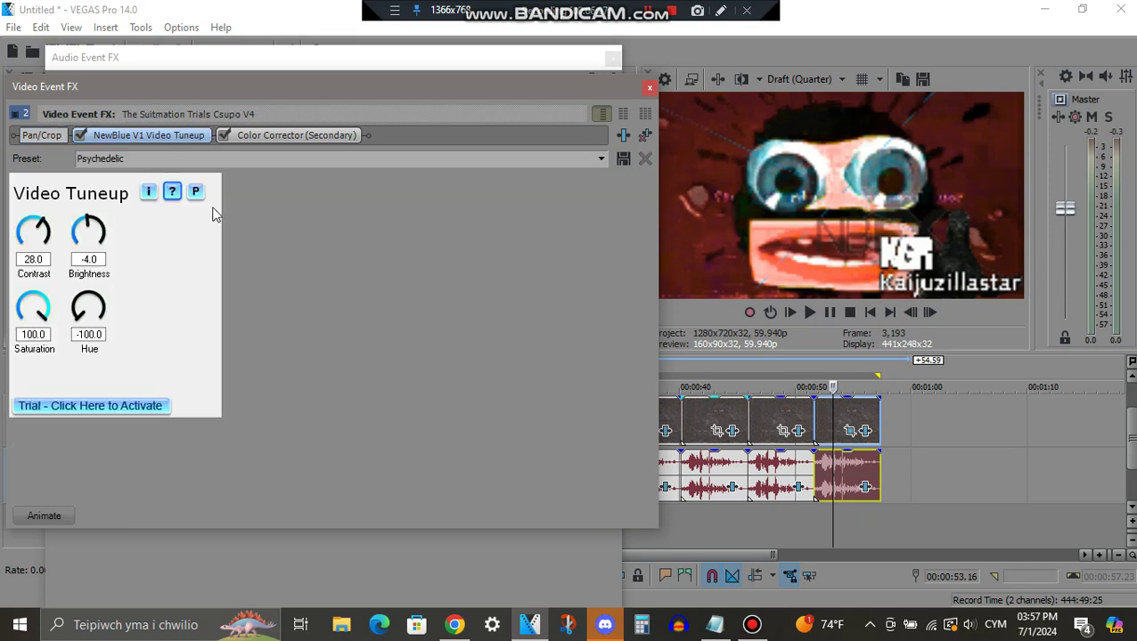
{"action": "left_click", "coordinate": [295, 138]}
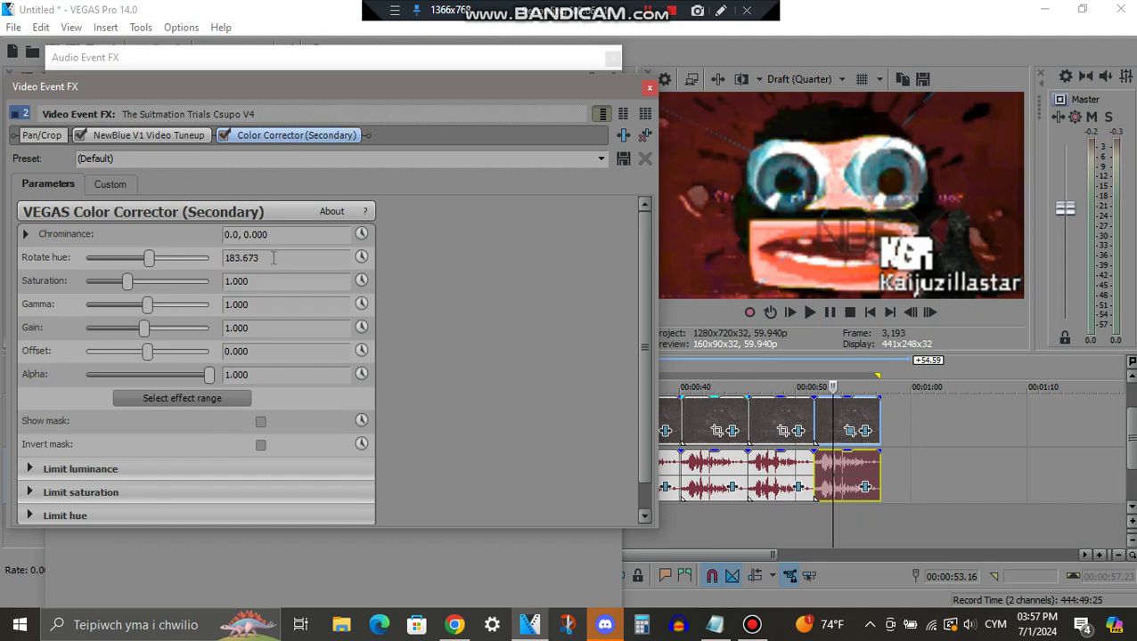
Step: Examine the tenth clip's audio effects: both ExpressFX Chorus effects, ExpressFX Distortion and IL Vocodex
{"action": "left_click", "coordinate": [455, 65]}
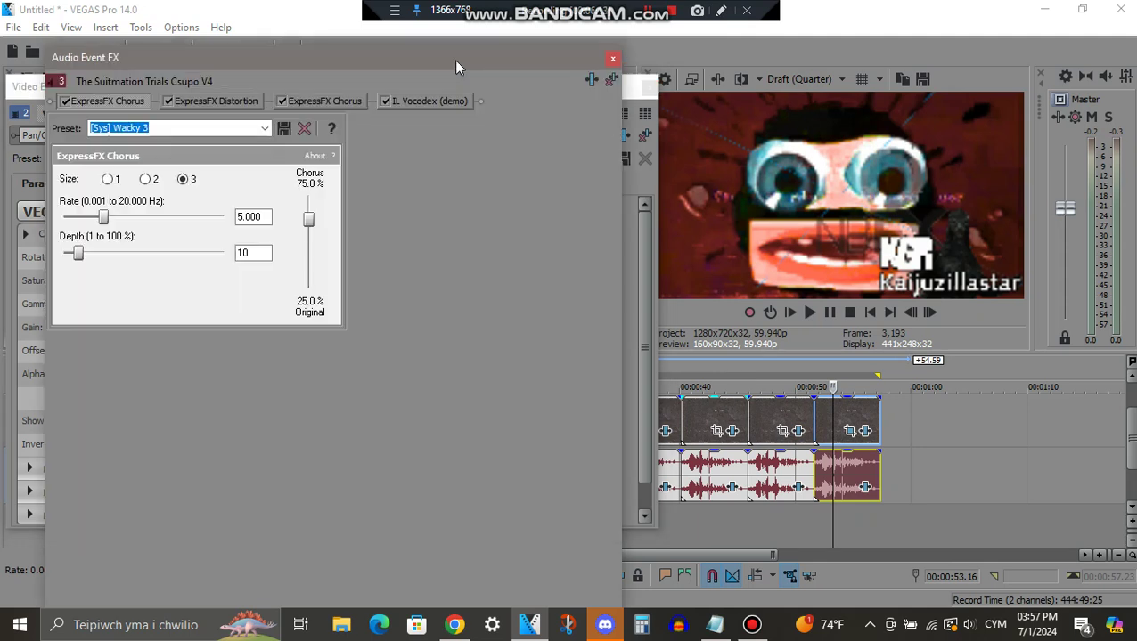
{"action": "left_click", "coordinate": [240, 100]}
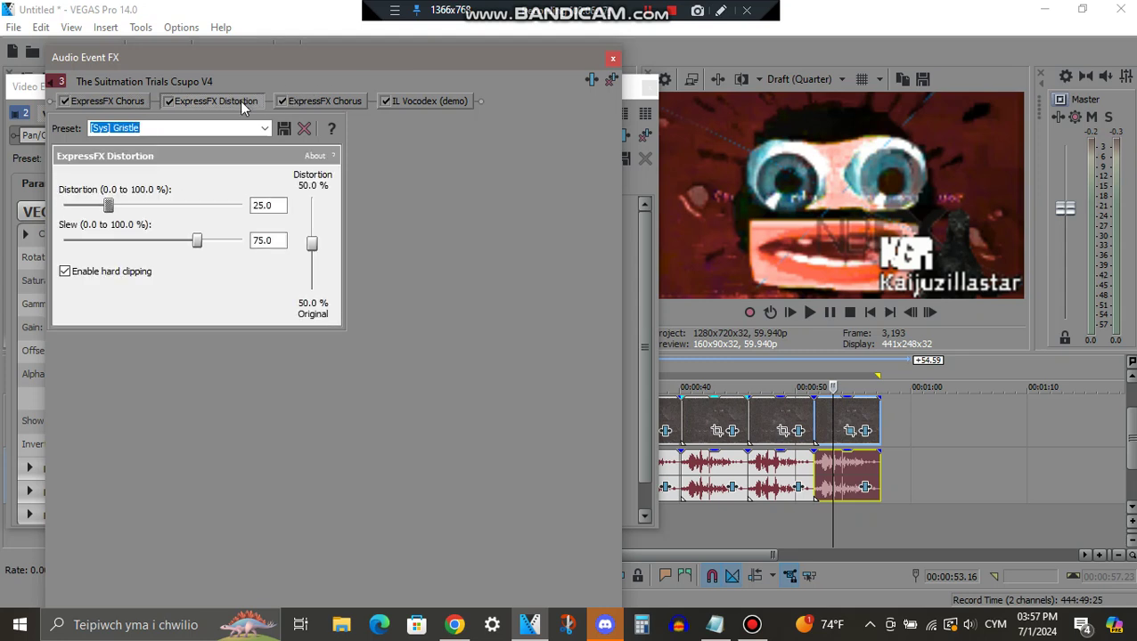
{"action": "left_click", "coordinate": [351, 100]}
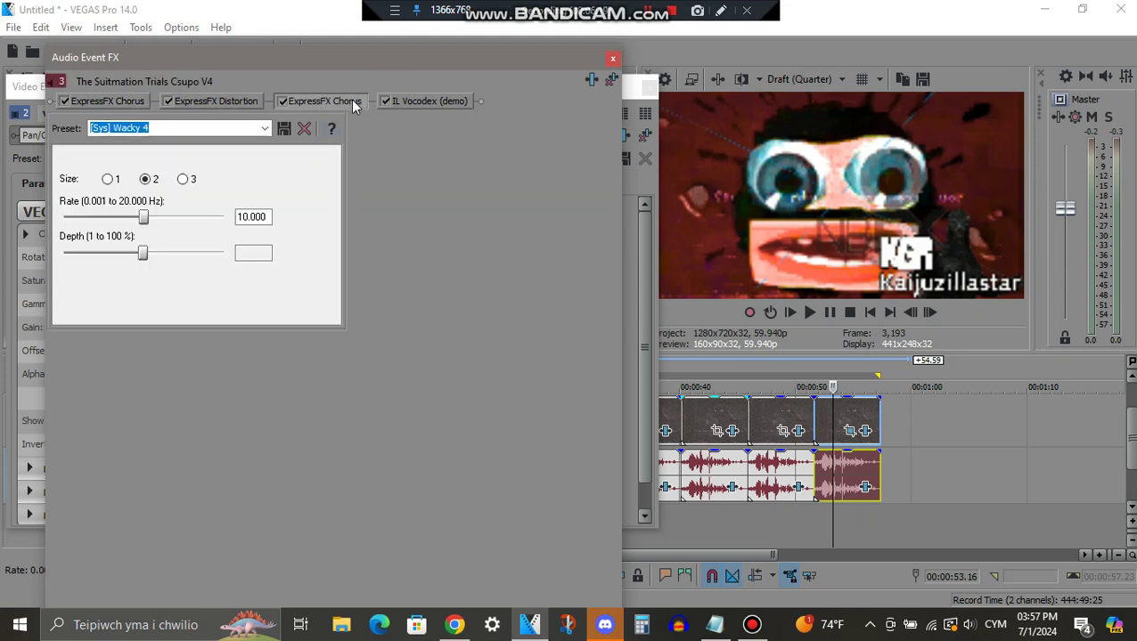
{"action": "left_click", "coordinate": [436, 101]}
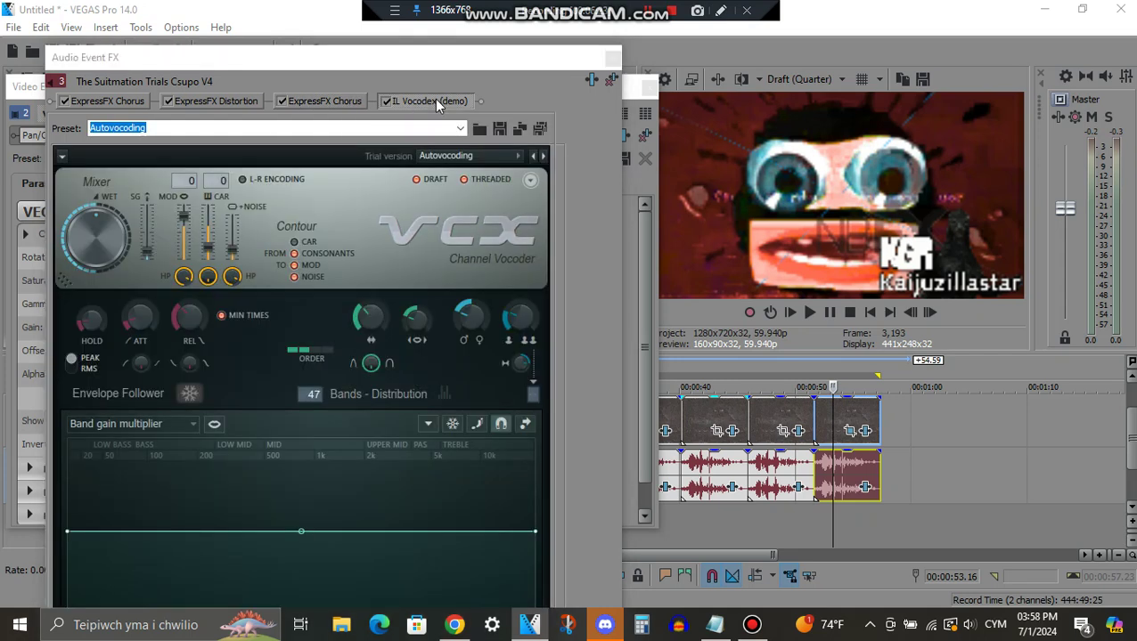